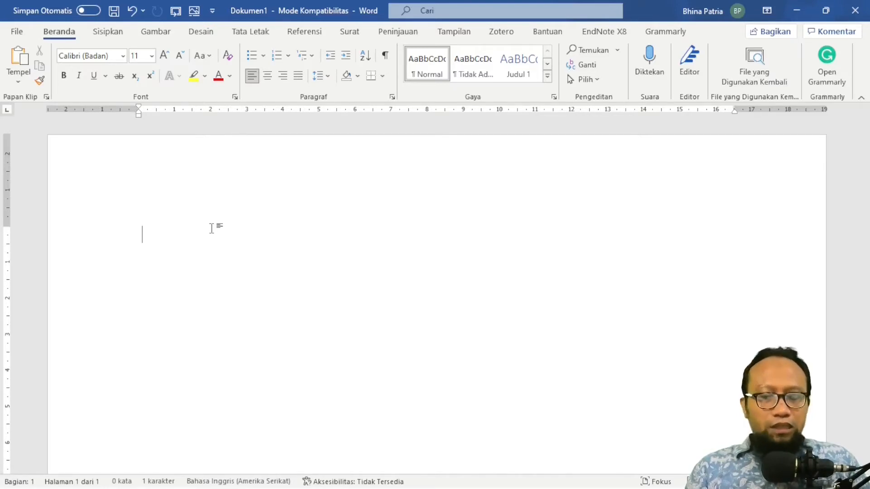
# Write the sentence "Mengutip satu literatur ." in the blank document, leaving a space before the period.
pyautogui.write('Menguti')
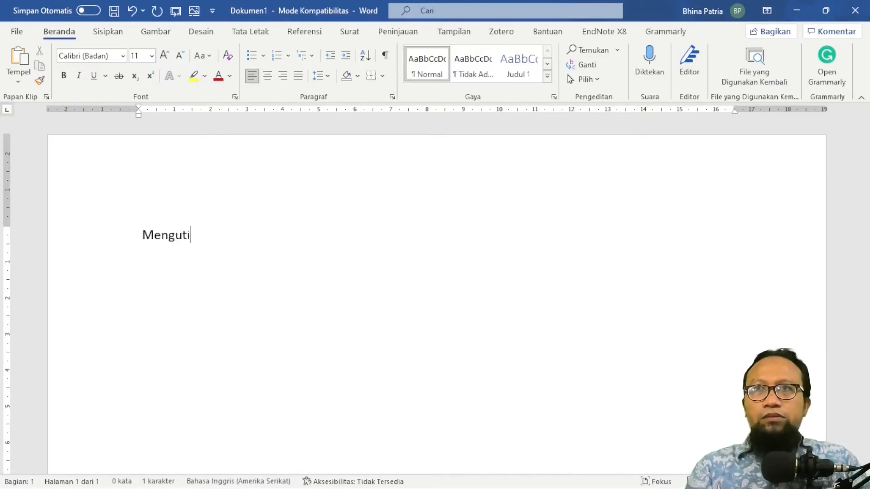
pyautogui.write('p sat')
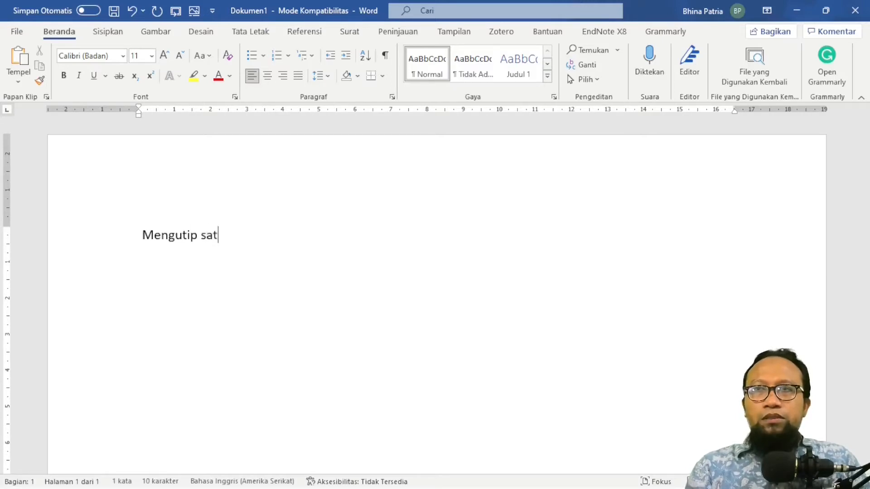
pyautogui.write('u litera')
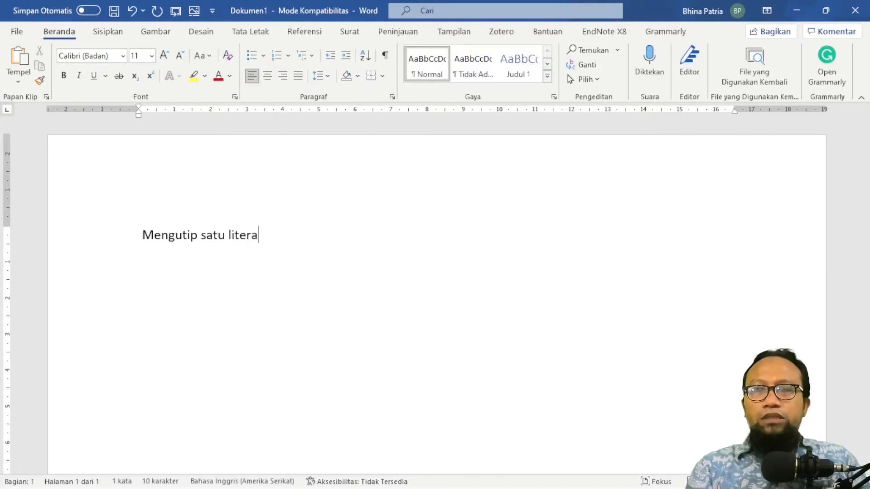
pyautogui.write('tur ')
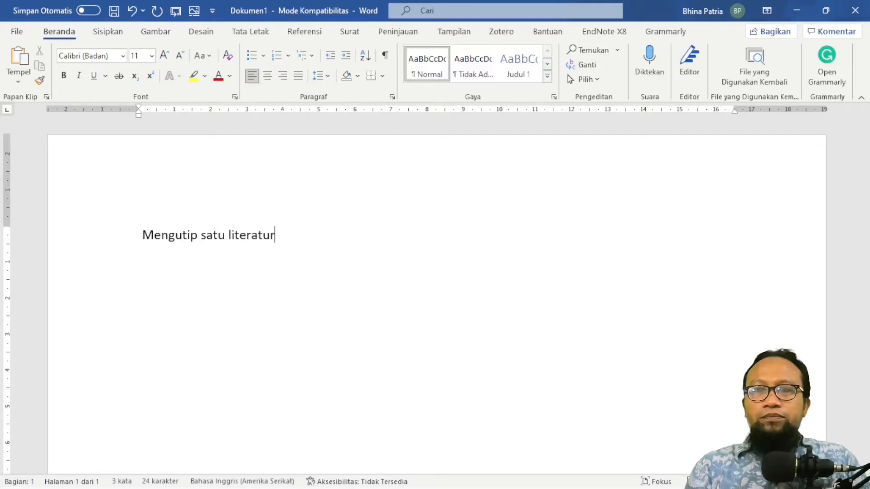
pyautogui.write('.')
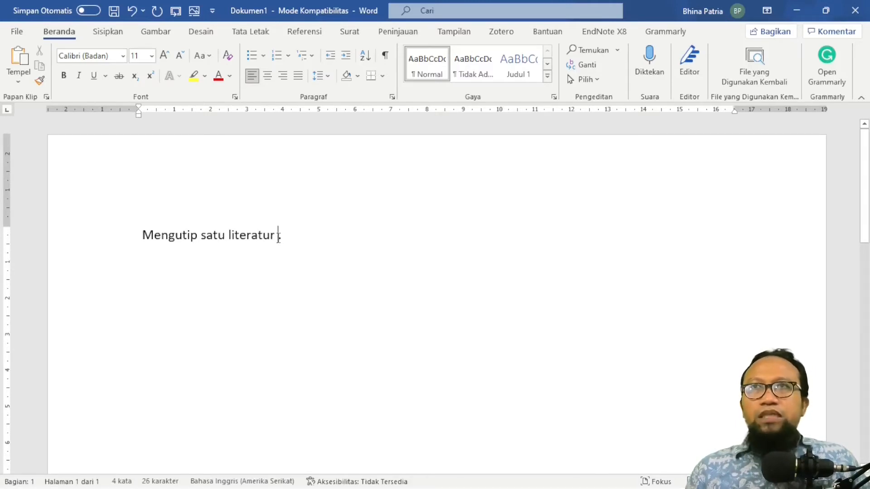
# Place the insertion point just before the sentence's period and open Mendeley Cite.
pyautogui.click(278, 236)
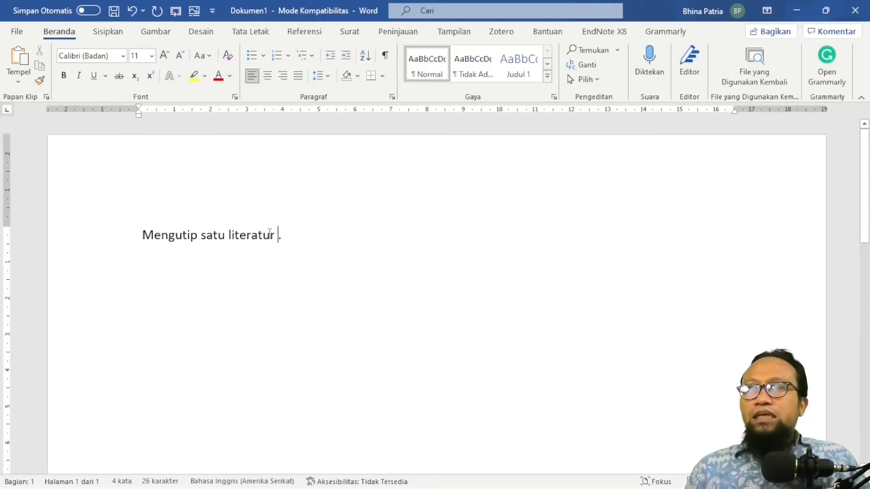
pyautogui.click(297, 34)
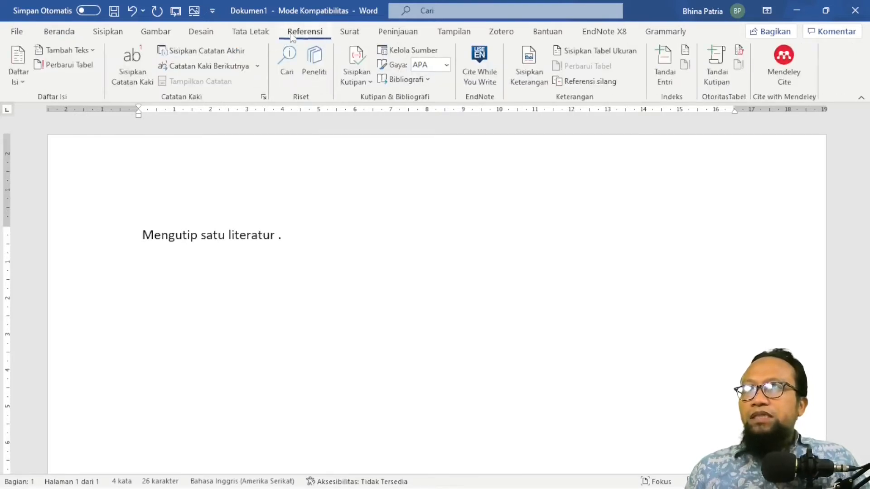
pyautogui.click(797, 82)
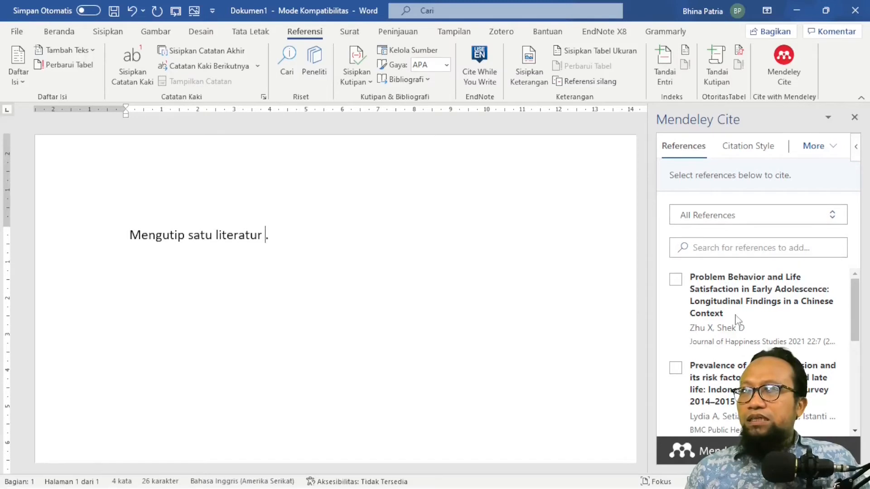
# Insert a citation of "Problem Behavior and Life Satisfaction in Early Adolescence" before the period of the sentence.
pyautogui.scroll(-3, 743, 349)
pyautogui.scroll(-2, 737, 314)
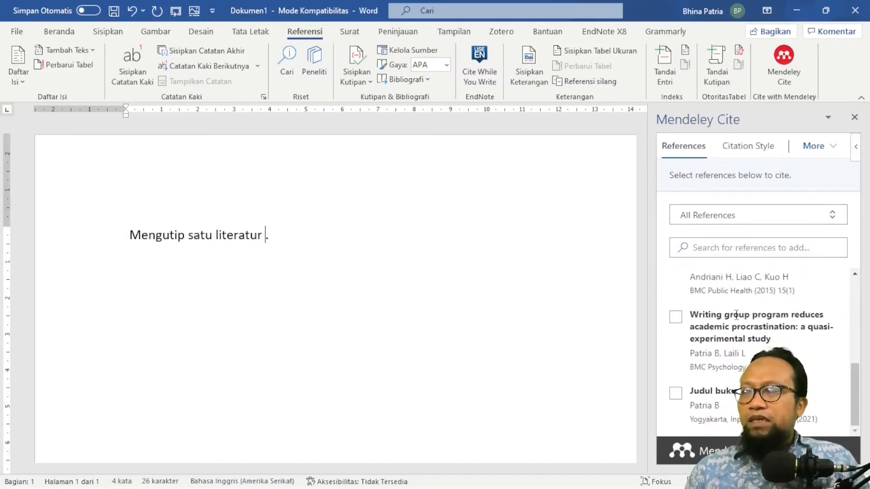
pyautogui.scroll(4, 736, 315)
pyautogui.scroll(1, 737, 317)
pyautogui.scroll(-1, 732, 317)
pyautogui.scroll(1, 731, 316)
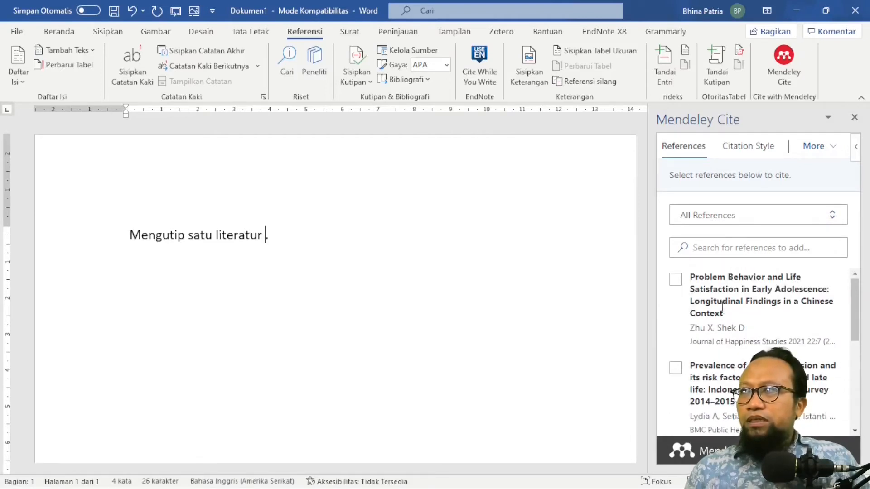
pyautogui.click(677, 281)
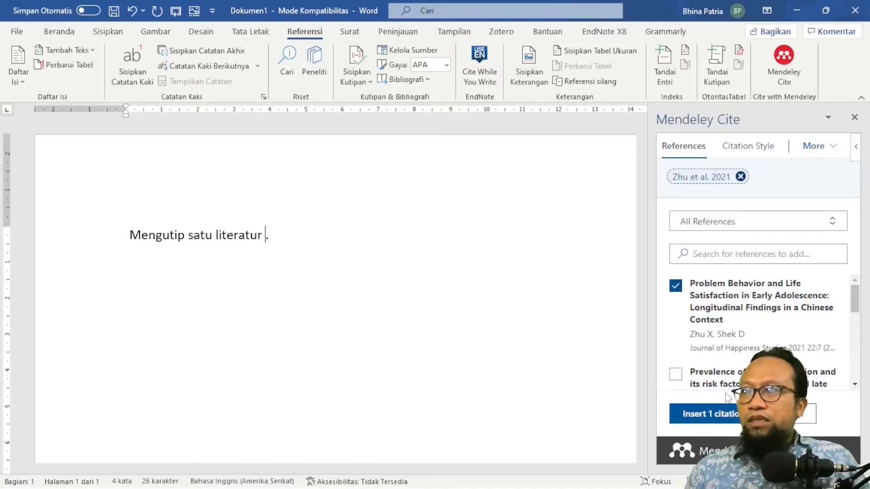
pyautogui.click(733, 416)
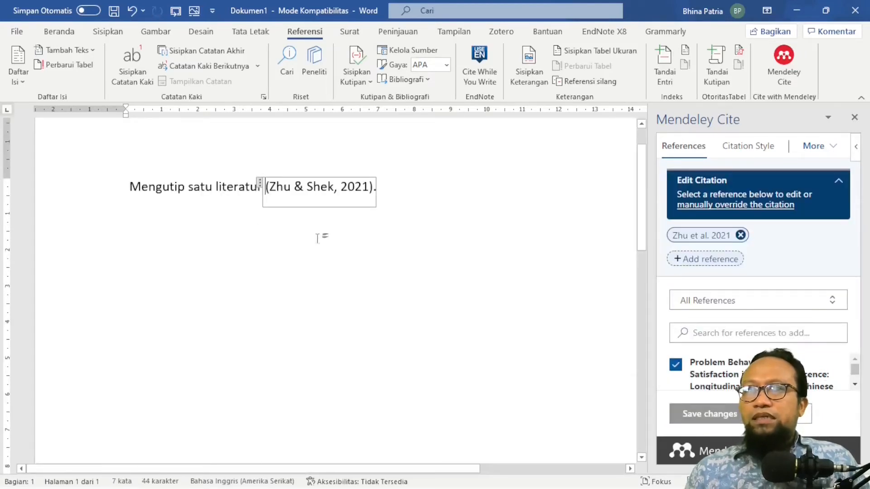
pyautogui.click(175, 195)
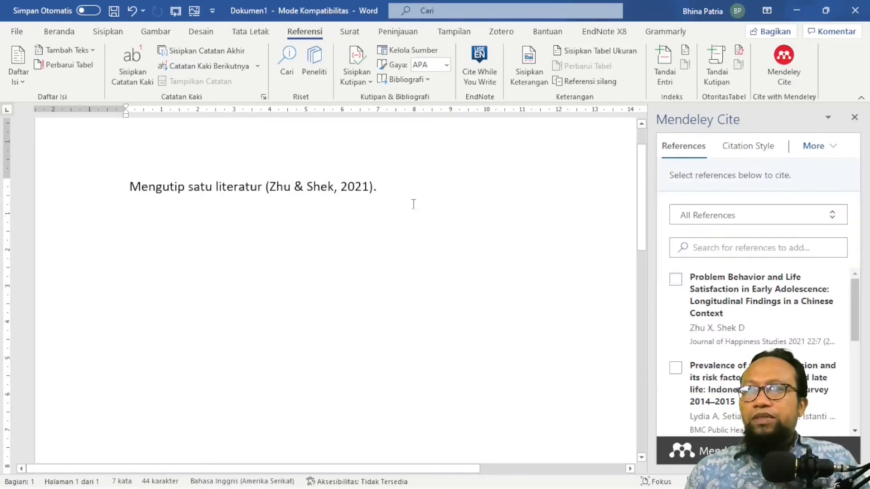
# Add a new paragraph reading "Mengutip dua literatur atau lebih ." and place the insertion point before its period.
pyautogui.click(383, 190)
pyautogui.press('Return')
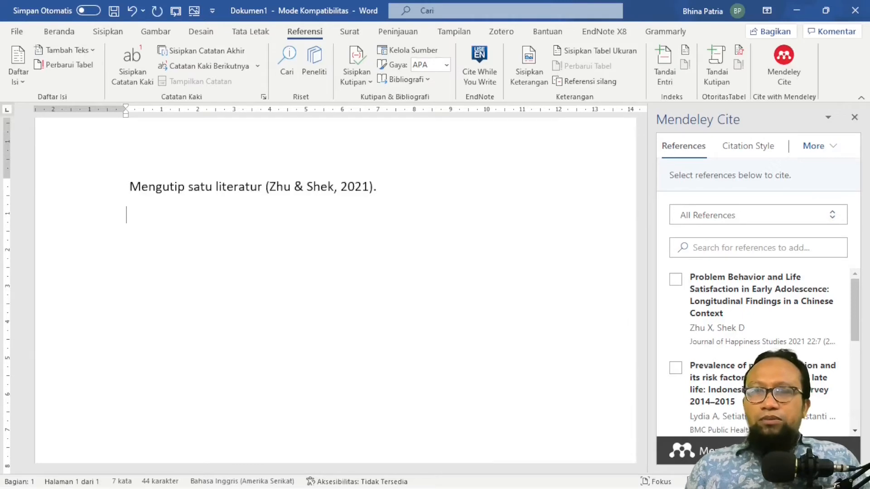
pyautogui.write('Me')
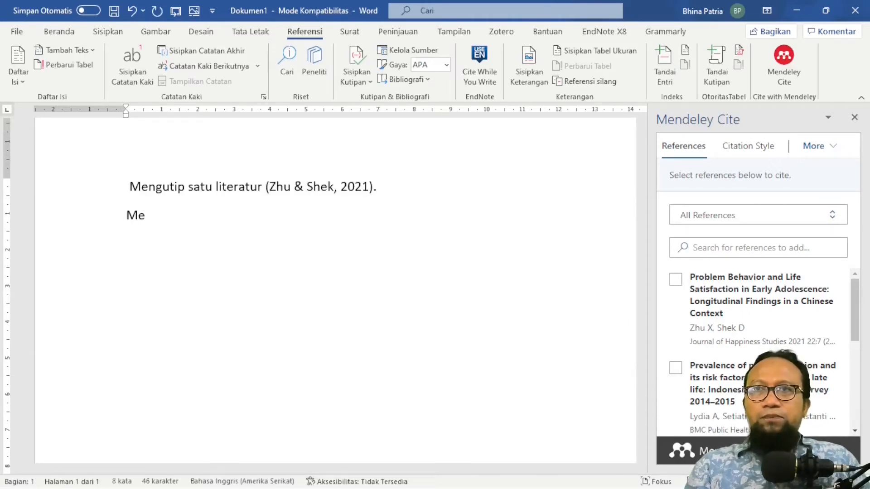
pyautogui.write('ngutip dua')
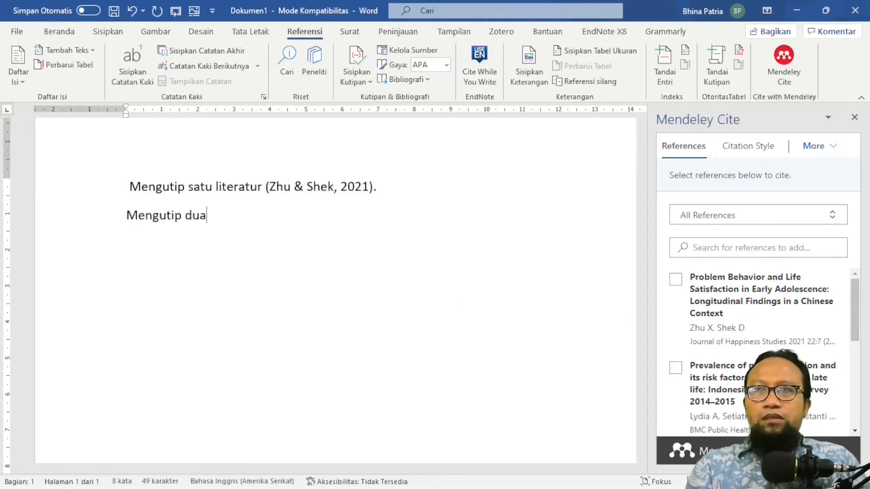
pyautogui.write(' literatur a')
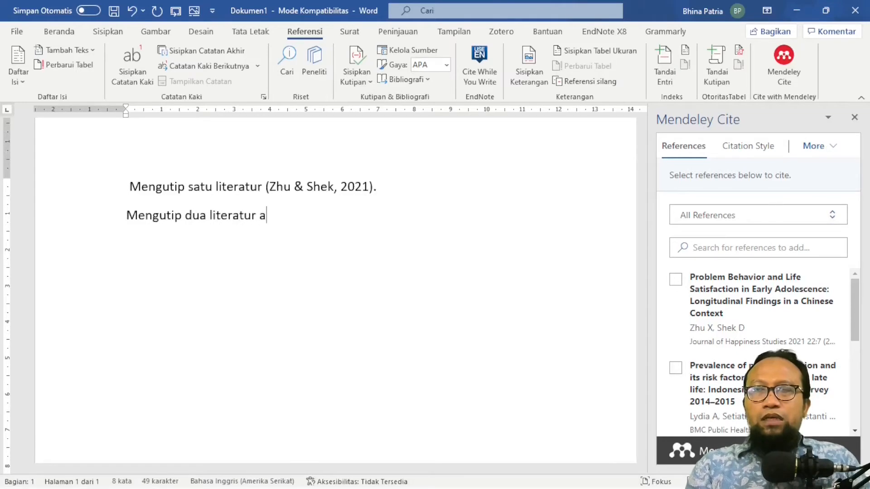
pyautogui.write('tau lebih .')
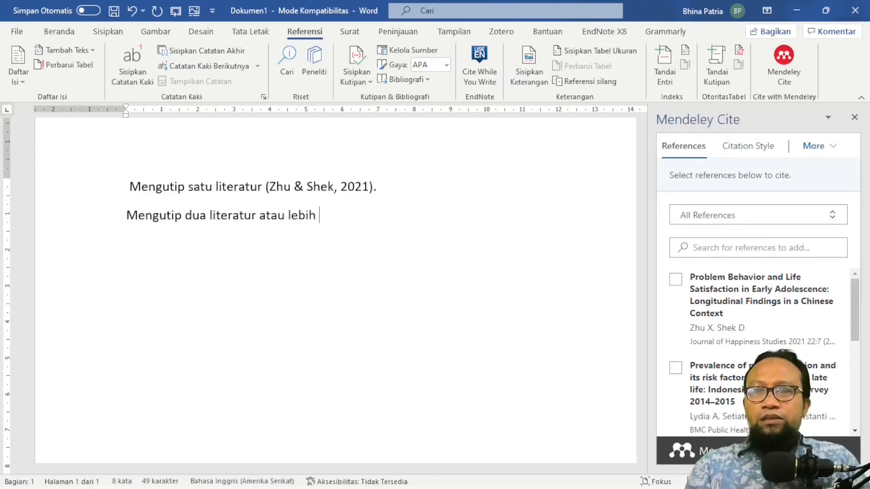
pyautogui.press('Left')
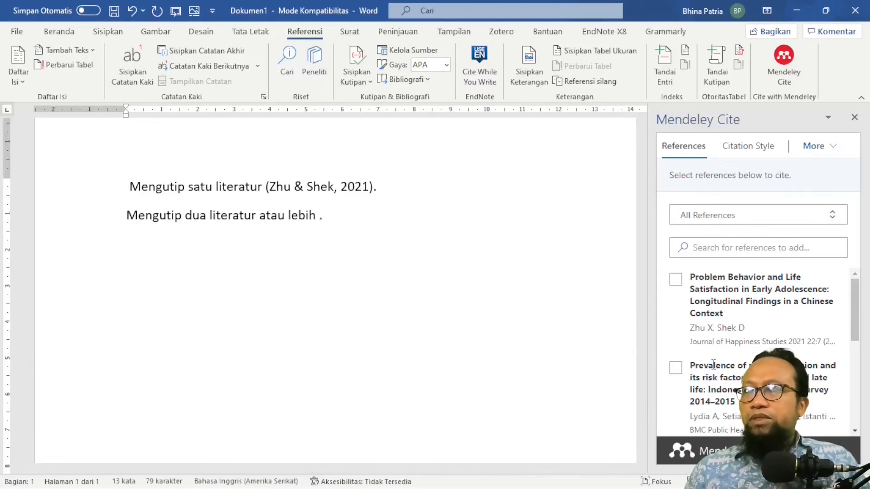
# Insert one combined citation of the prehypertension prevalence article and the parental weight changes article before the second sentence's period.
pyautogui.scroll(-3, 714, 365)
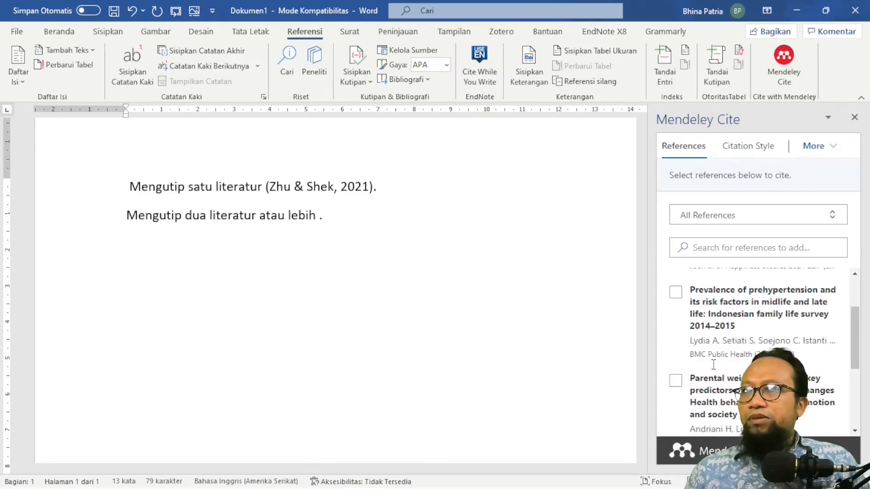
pyautogui.click(676, 294)
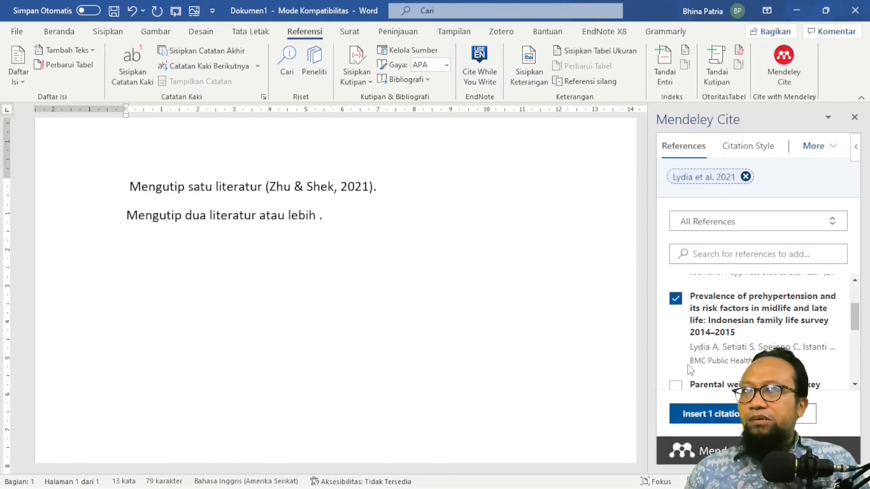
pyautogui.scroll(-1, 689, 369)
pyautogui.scroll(-1, 676, 375)
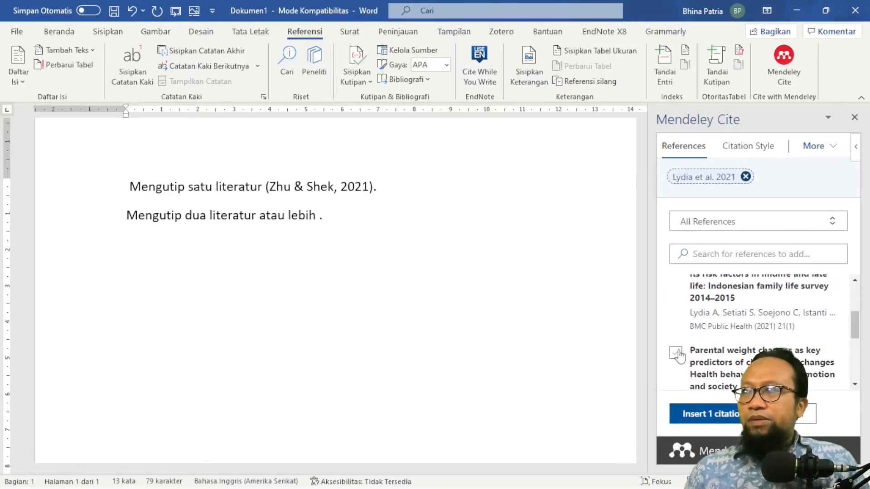
pyautogui.click(677, 354)
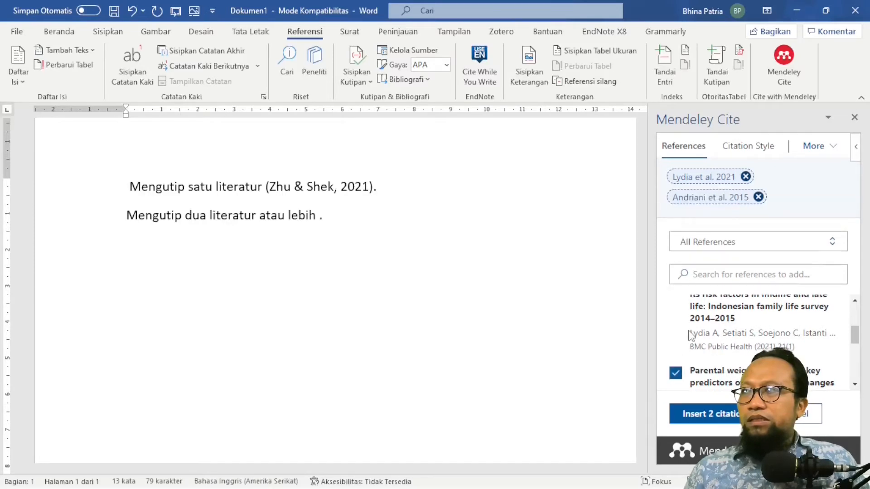
pyautogui.scroll(-4, 689, 336)
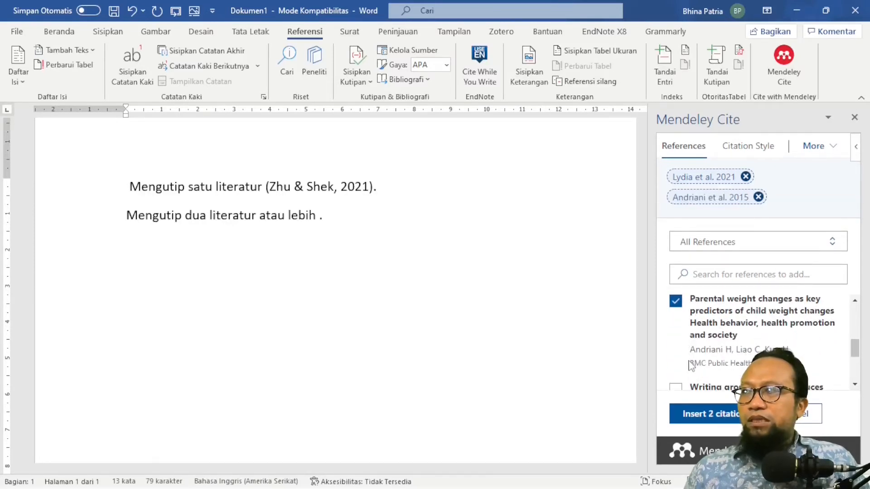
pyautogui.scroll(-2, 691, 366)
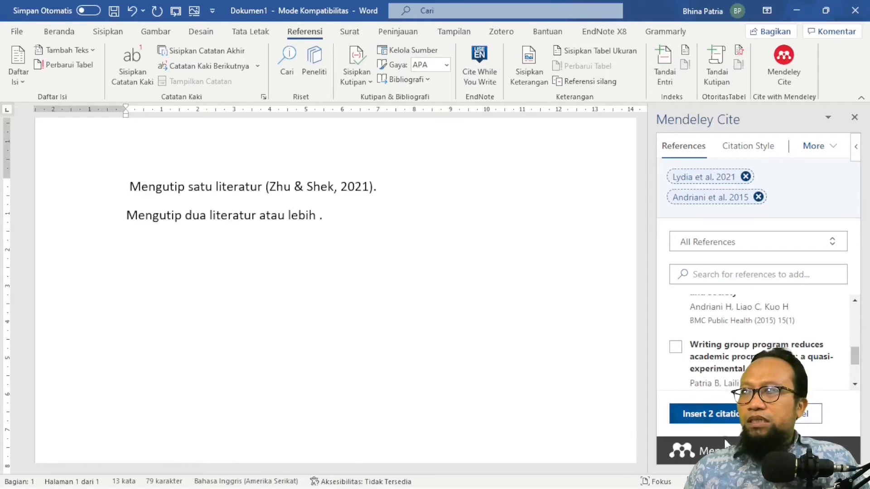
pyautogui.click(712, 415)
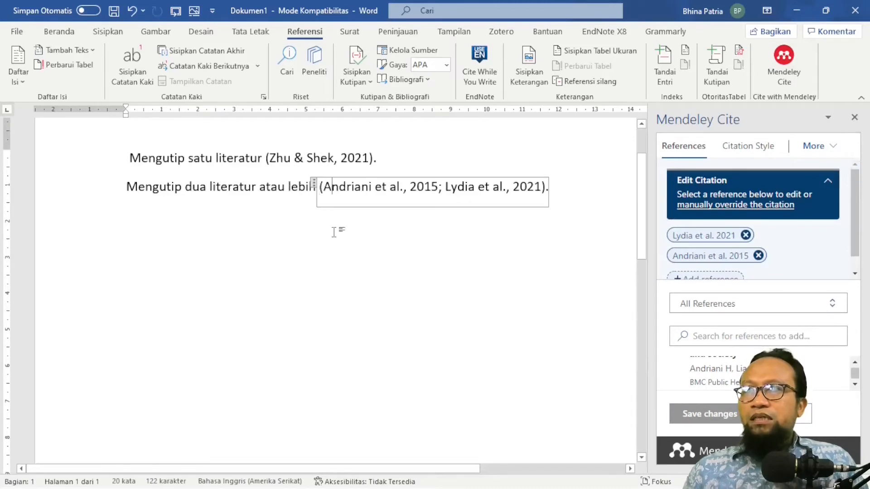
# Examine the single and combined in-text citations as fields, comparing them with the surrounding text and the references Mendeley Cite lists for each.
pyautogui.click(229, 202)
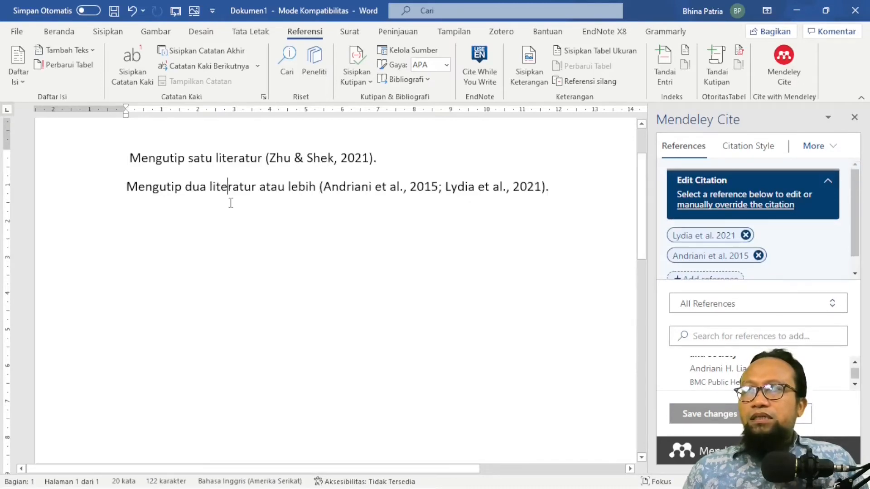
pyautogui.click(347, 187)
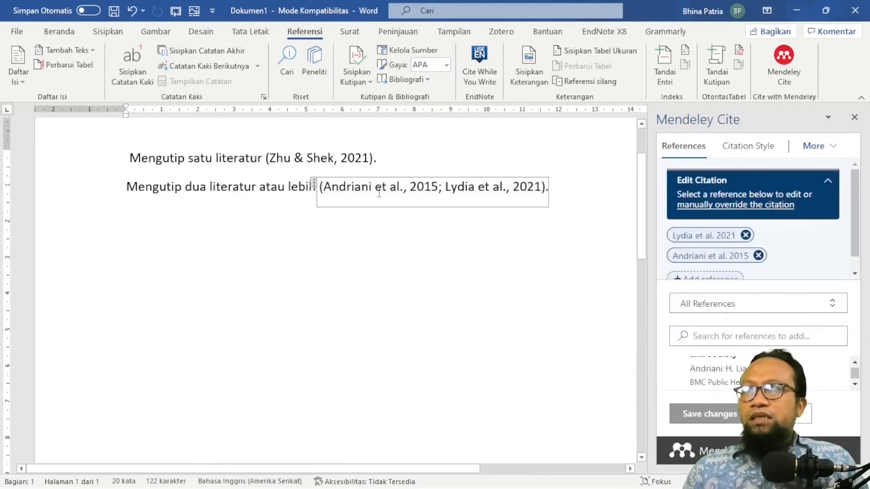
pyautogui.click(335, 159)
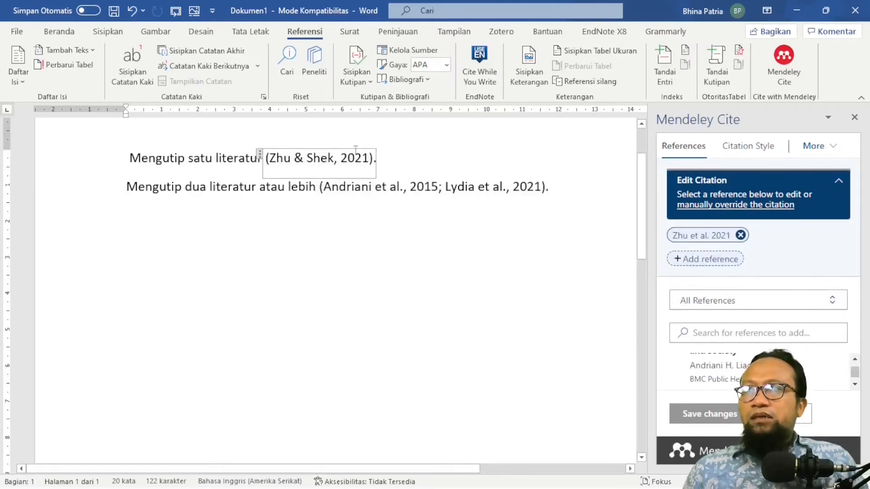
pyautogui.click(353, 198)
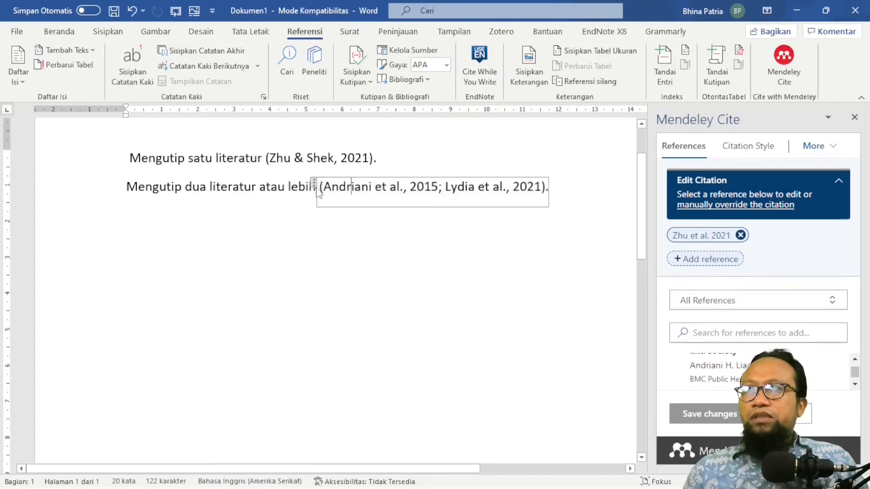
pyautogui.click(315, 186)
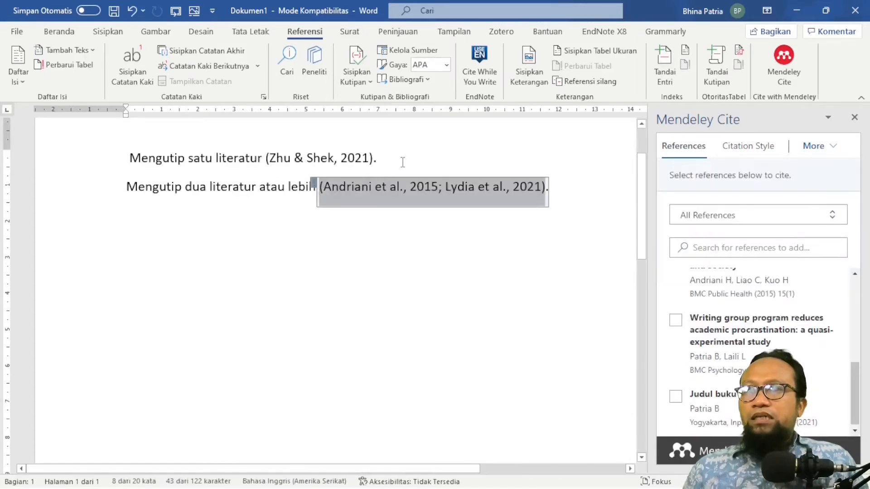
pyautogui.click(377, 252)
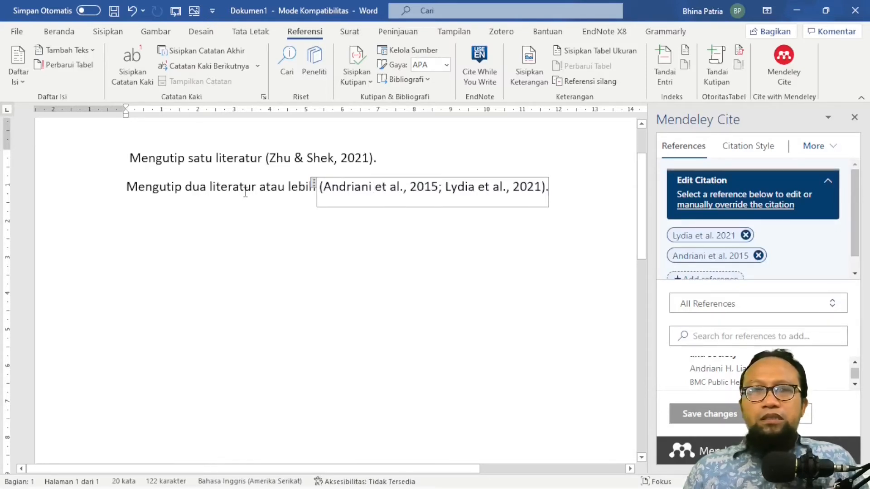
pyautogui.click(90, 190)
pyautogui.click(126, 187)
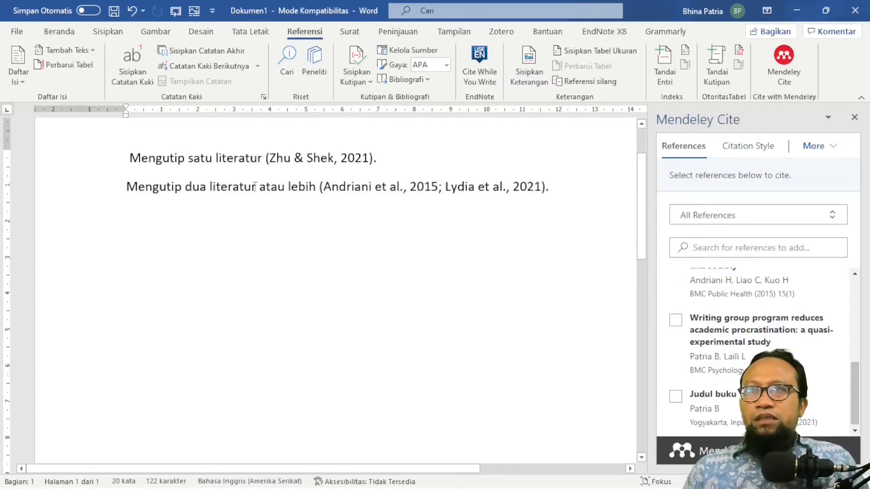
pyautogui.click(362, 186)
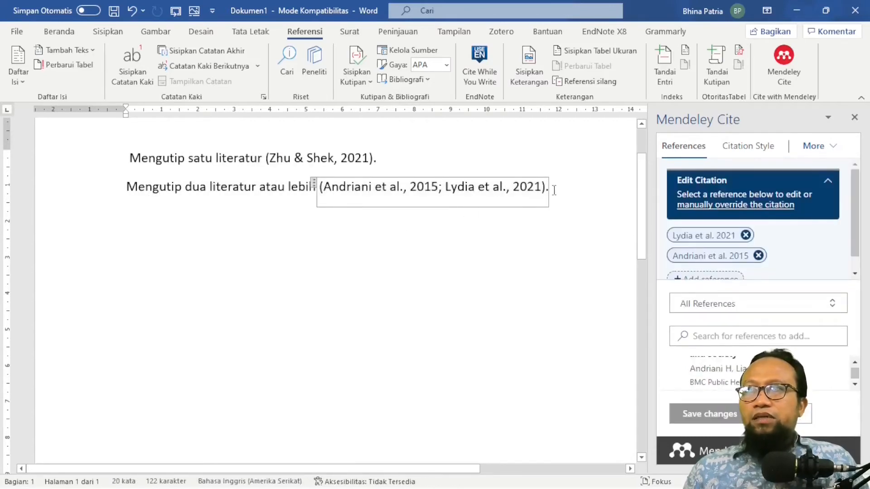
pyautogui.click(288, 188)
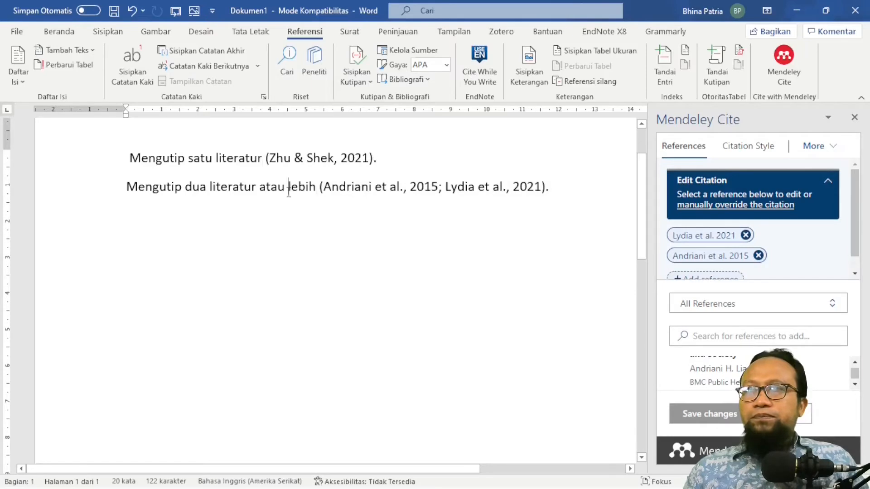
# Add a new paragraph reading "Mengutip dengan prefix dan suffix ." and place the insertion point before its period.
pyautogui.click(398, 197)
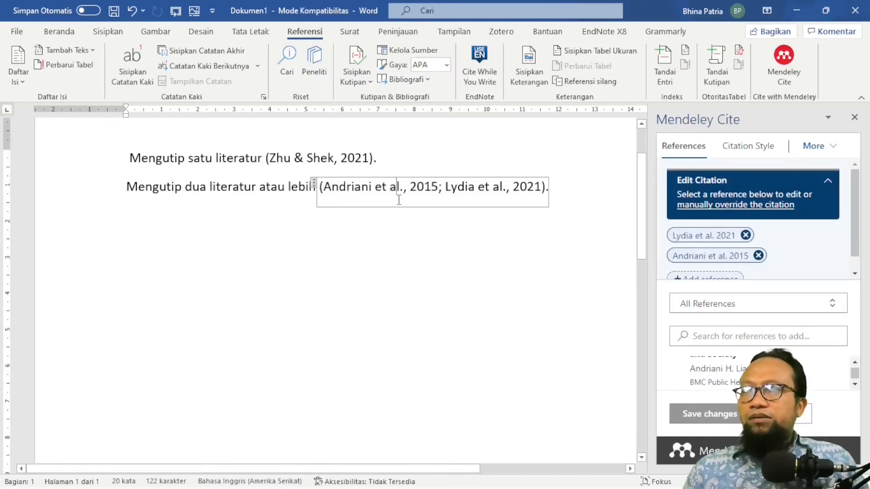
pyautogui.click(563, 192)
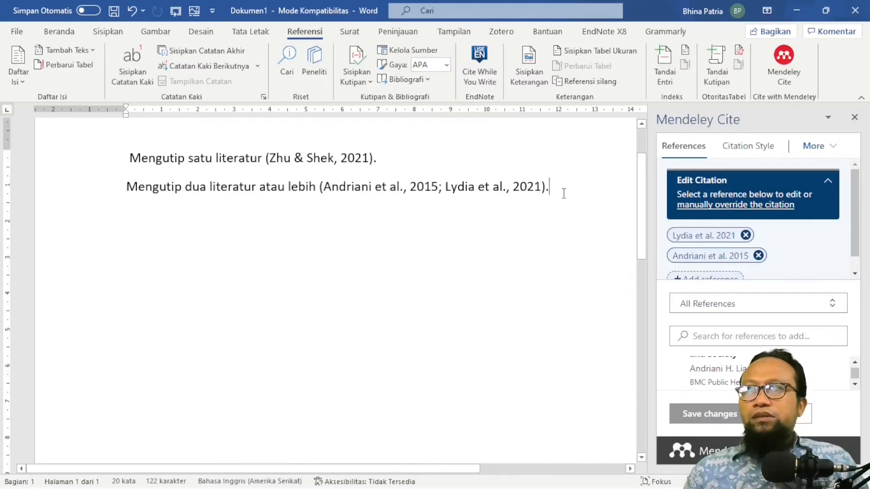
pyautogui.press('Return')
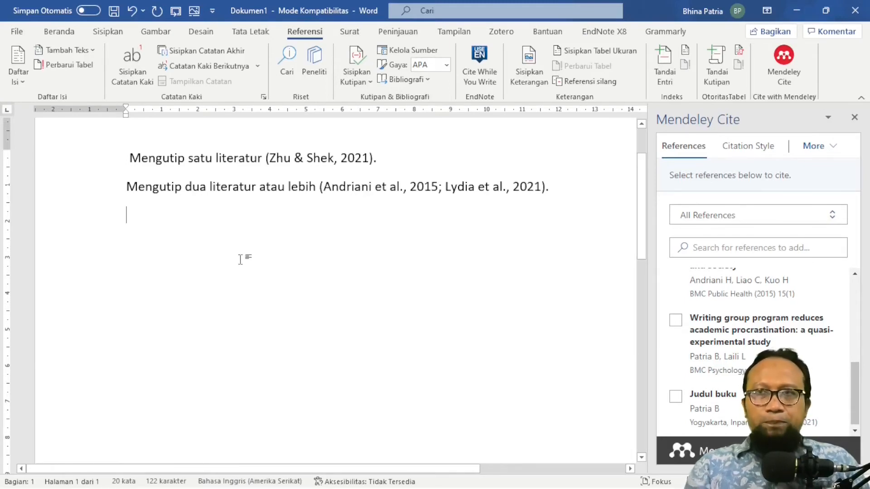
pyautogui.write('Menguti')
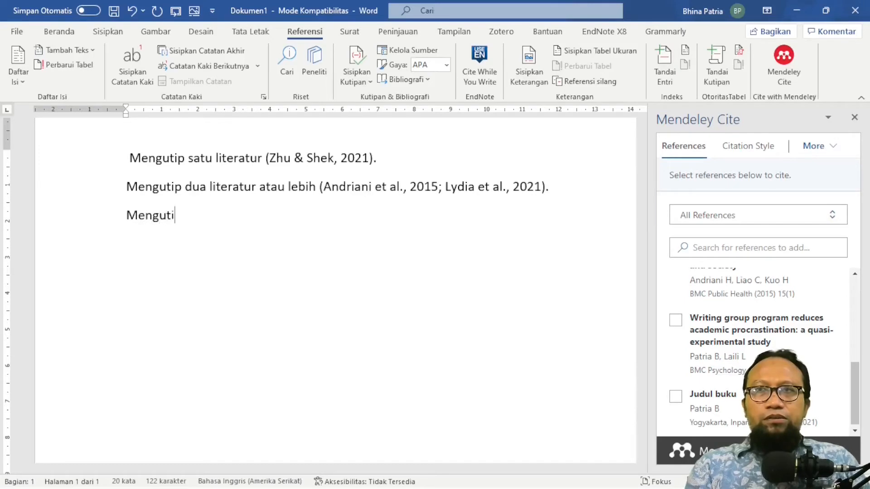
pyautogui.write('p dengan pr')
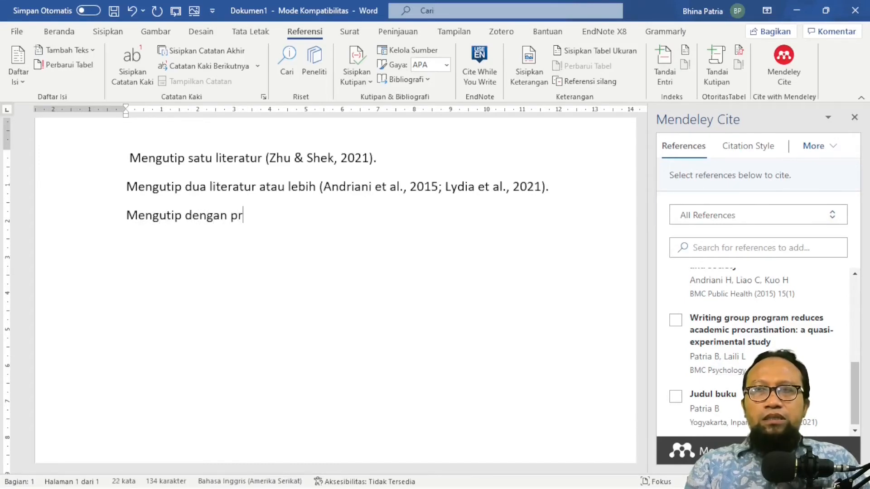
pyautogui.write('efix ')
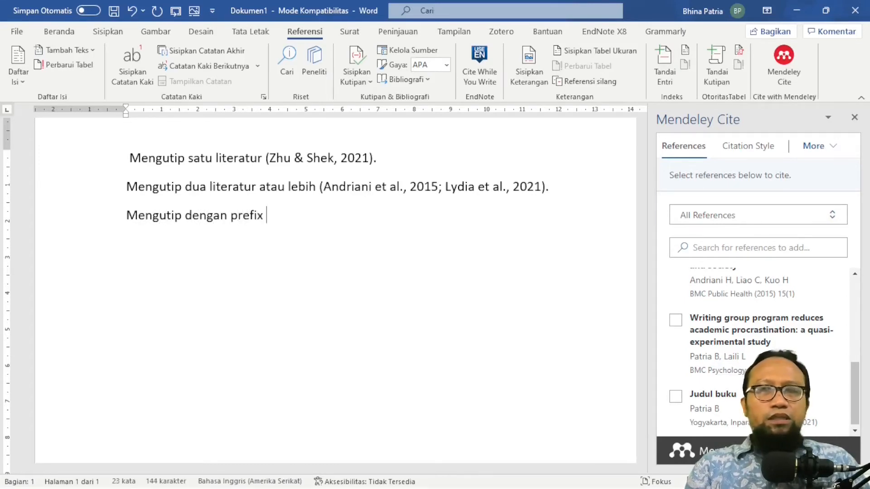
pyautogui.write('dan suffi')
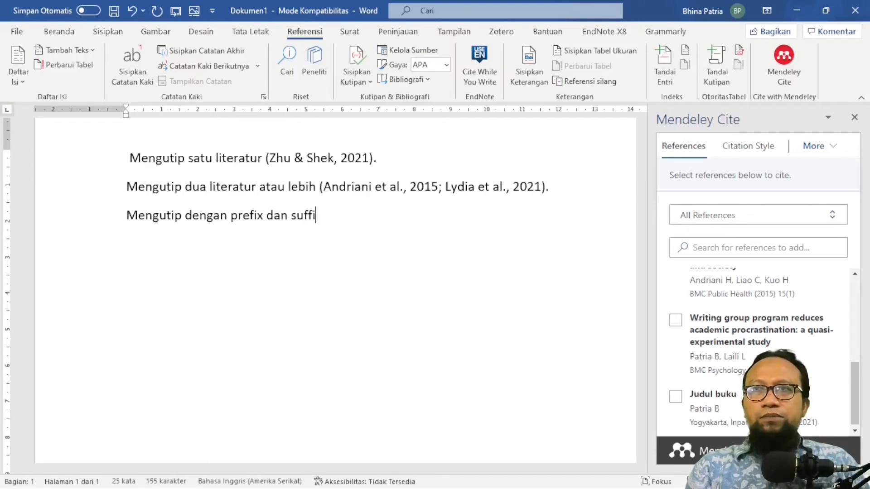
pyautogui.write('x .')
pyautogui.press('Left')
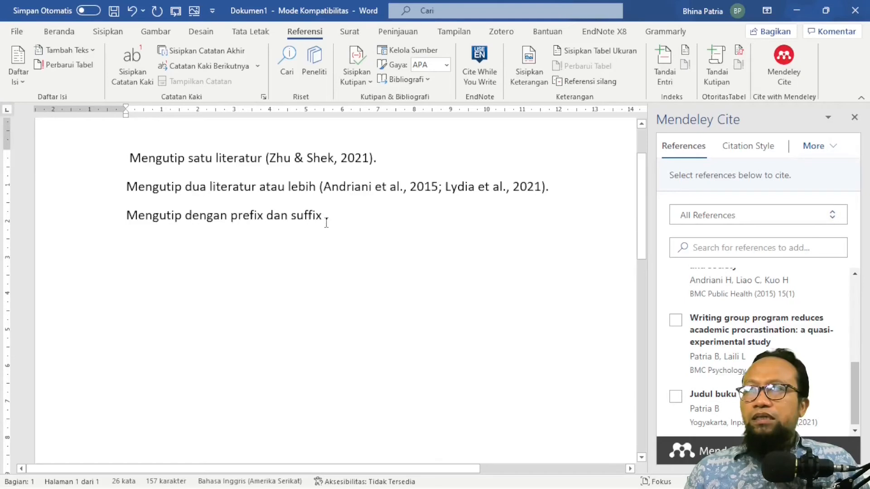
# Insert a citation of "Writing group program reduces academic procrastination: a quasi-experimental study" before the period of the prefix and suffix sentence.
pyautogui.scroll(-1, 730, 312)
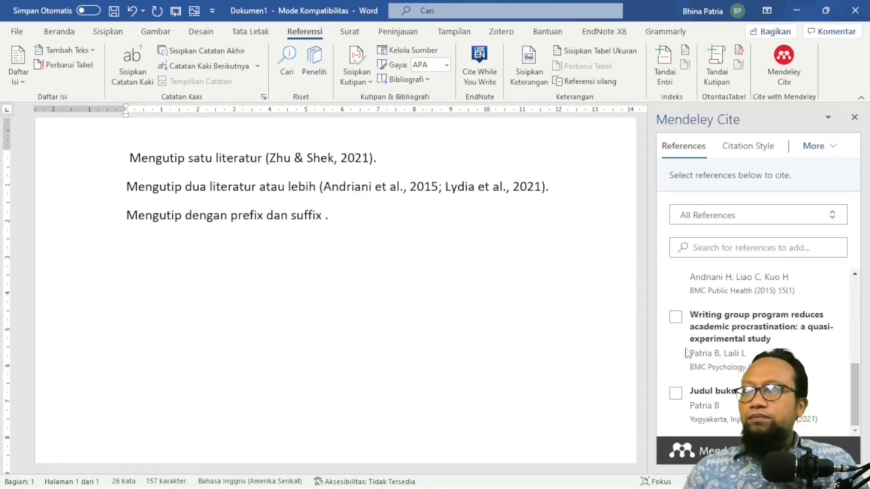
pyautogui.click(676, 317)
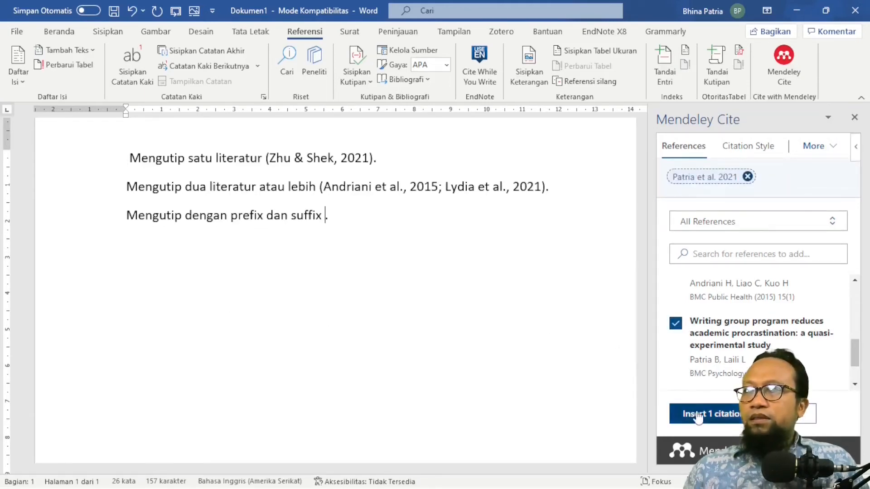
pyautogui.click(697, 415)
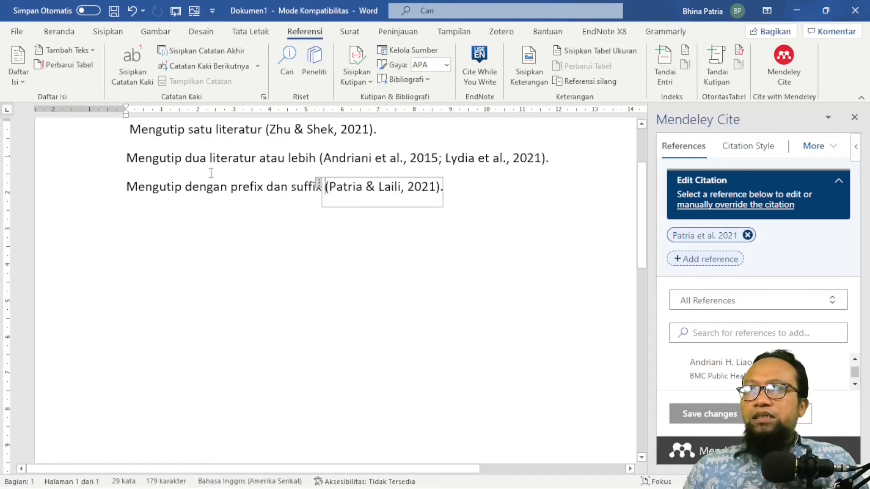
# Add the prefix "e.g.," to the reference in the third sentence's citation and save the change.
pyautogui.click(265, 200)
pyautogui.click(342, 187)
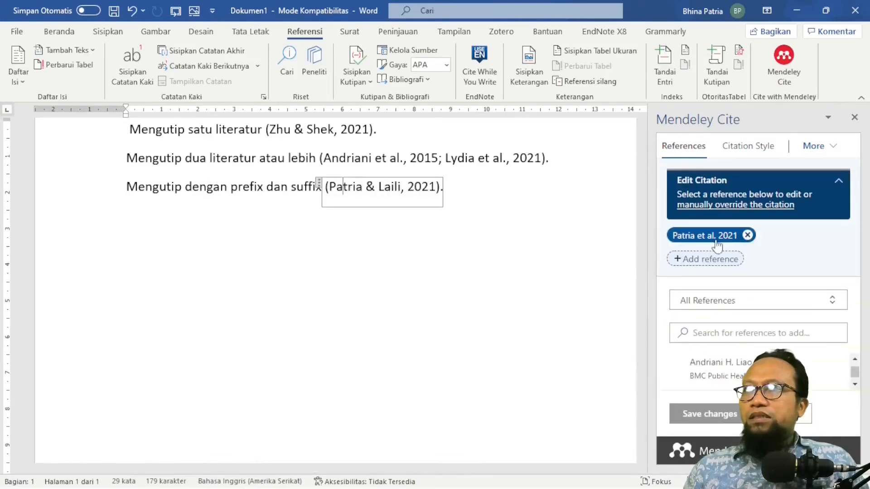
pyautogui.click(694, 237)
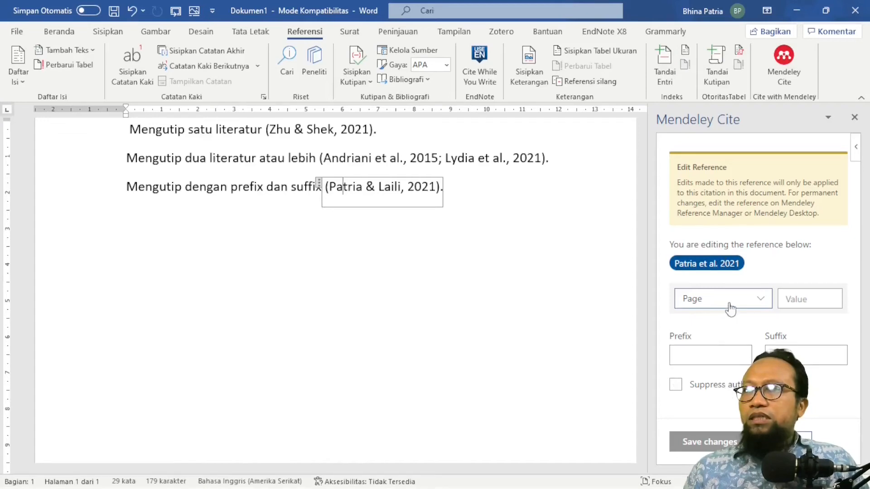
pyautogui.click(718, 358)
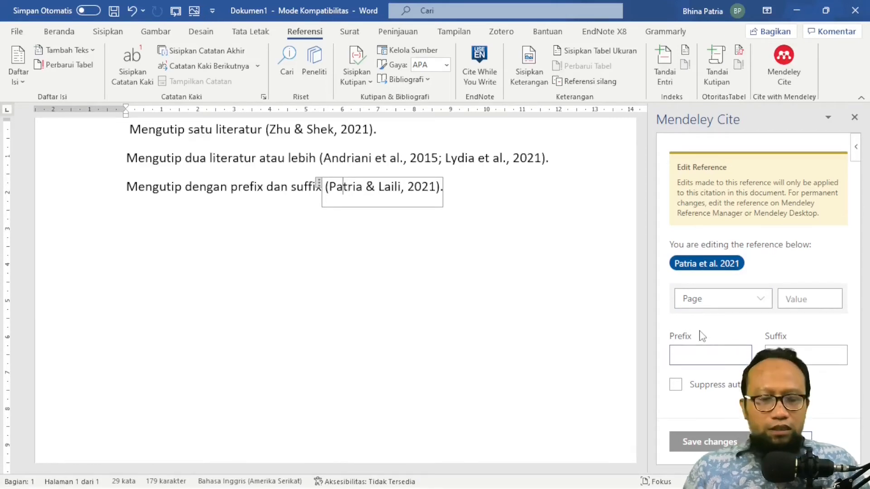
pyautogui.write('e.g.')
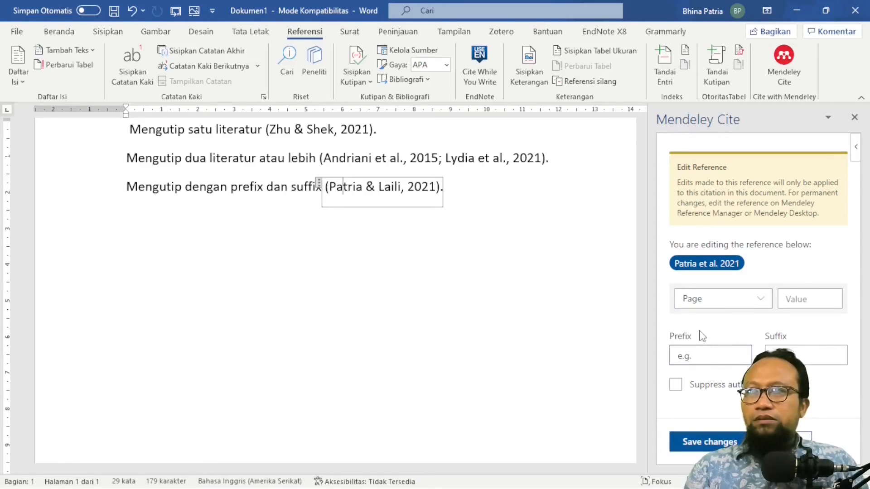
pyautogui.write(',')
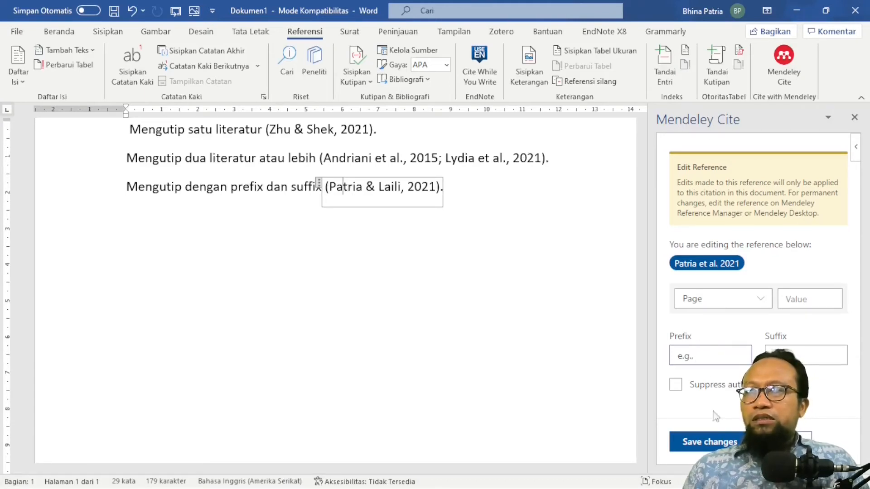
pyautogui.click(718, 443)
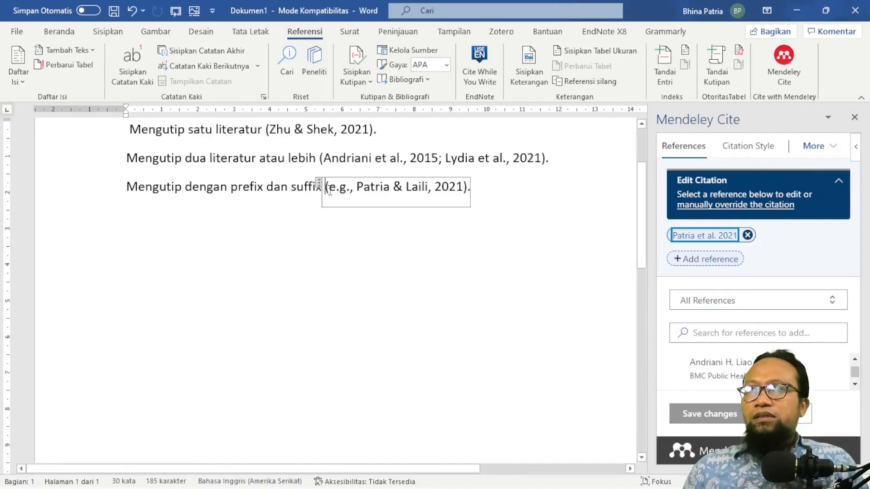
pyautogui.click(487, 200)
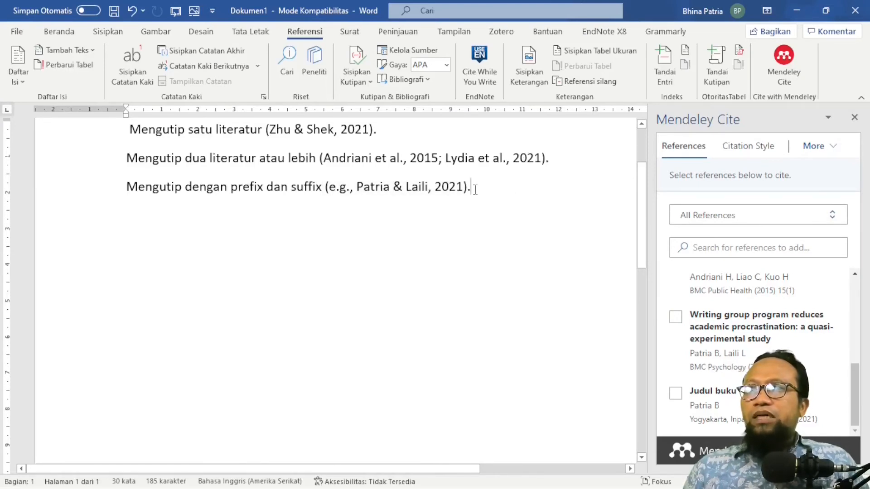
# Set the page value of the third sentence's cited reference to 100 and save the change.
pyautogui.click(393, 185)
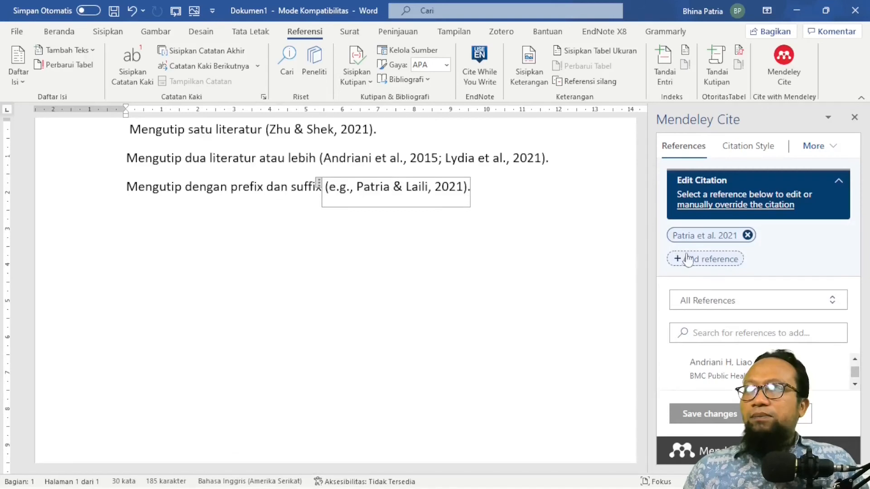
pyautogui.click(703, 237)
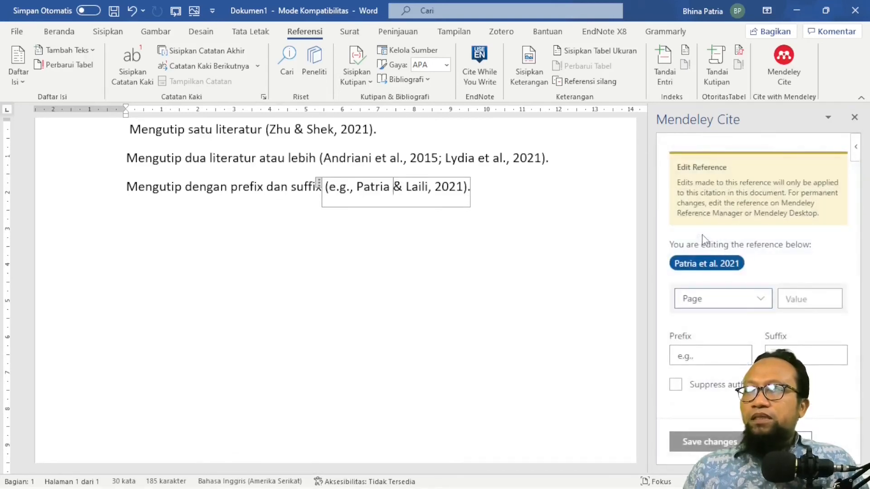
pyautogui.click(801, 297)
pyautogui.write('100')
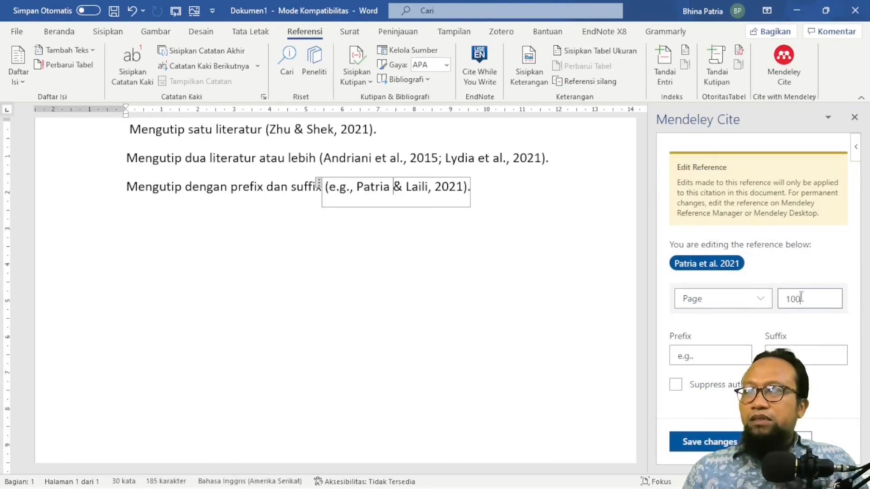
pyautogui.click(712, 443)
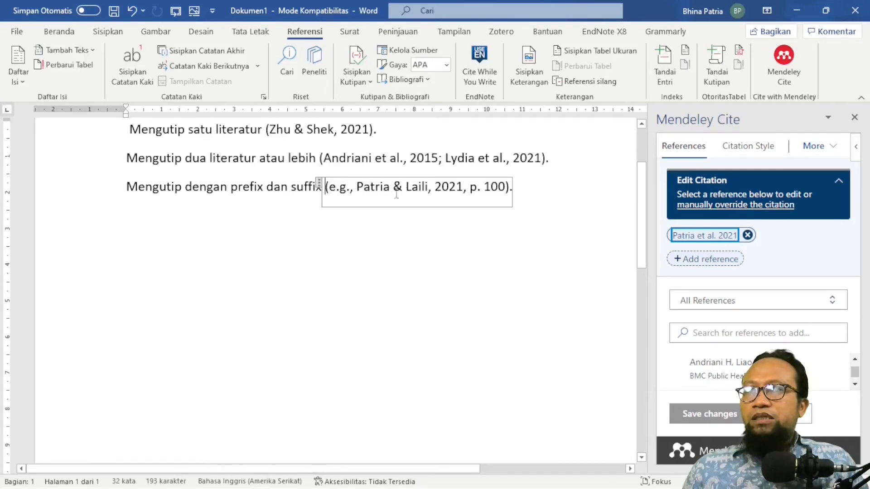
# Add a new paragraph with the two authors' surnames joined by "dan", followed by "menyampaikan bahwa bla bla….", leaving the insertion point before the final period.
pyautogui.click(522, 187)
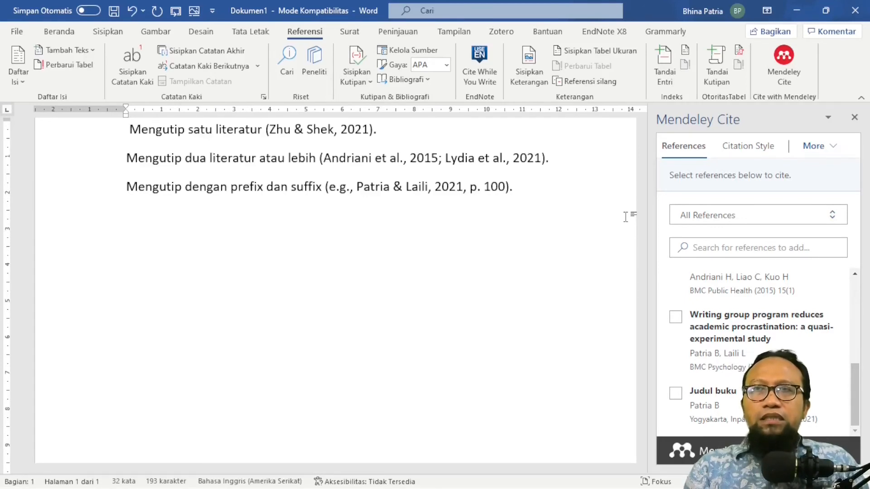
pyautogui.write('Patria dan Lai')
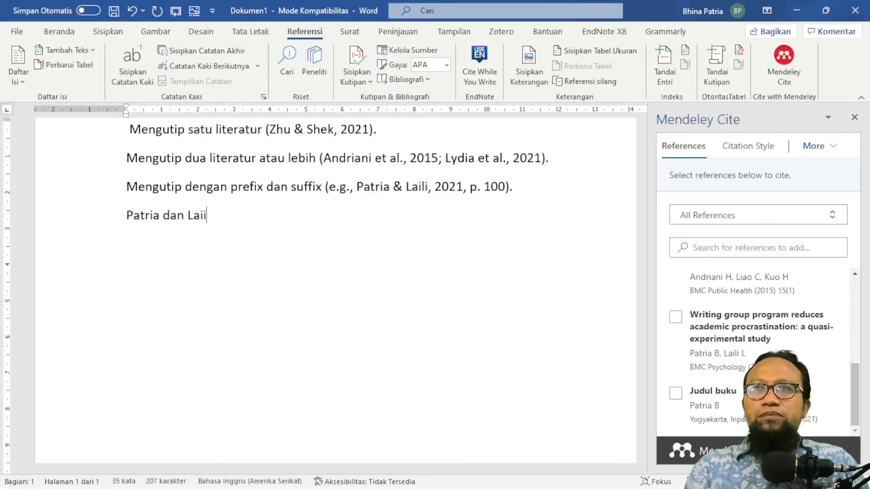
pyautogui.write('li menyampaikan baha')
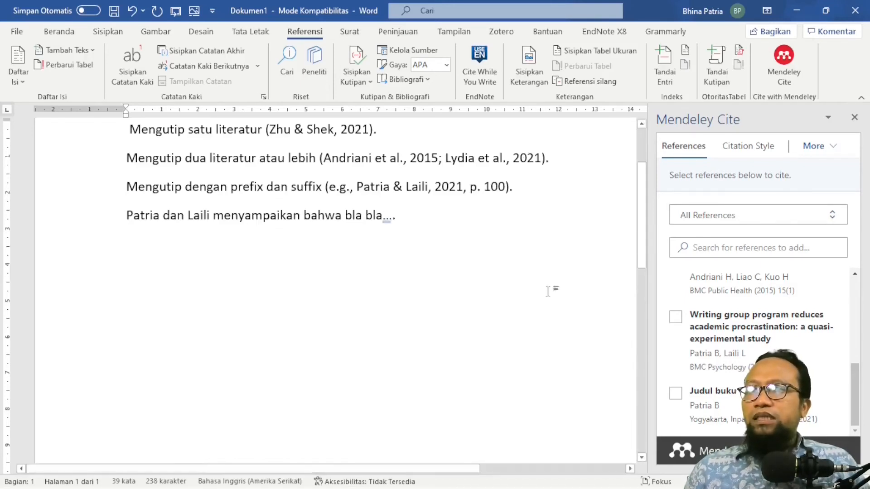
# Cite the writing group program article before the final period of the author-led sentence and suppress the author in that citation.
pyautogui.click(676, 317)
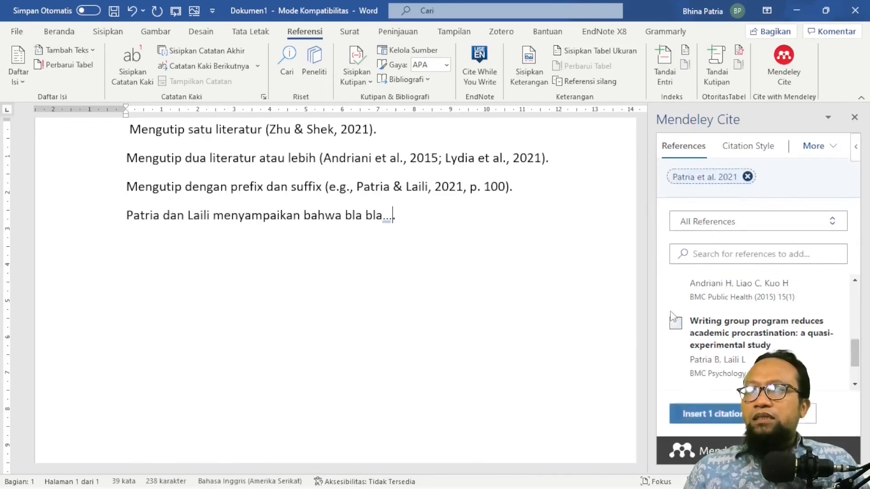
pyautogui.click(720, 417)
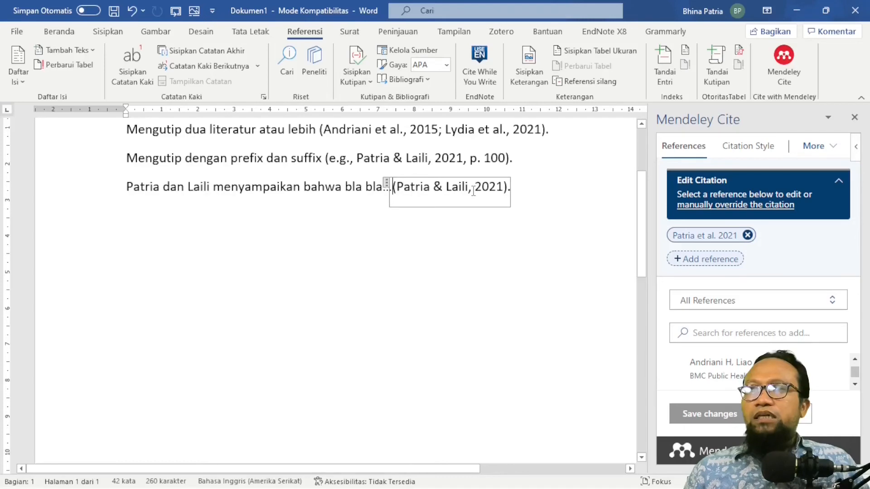
pyautogui.moveTo(127, 187); pyautogui.dragTo(203, 187)
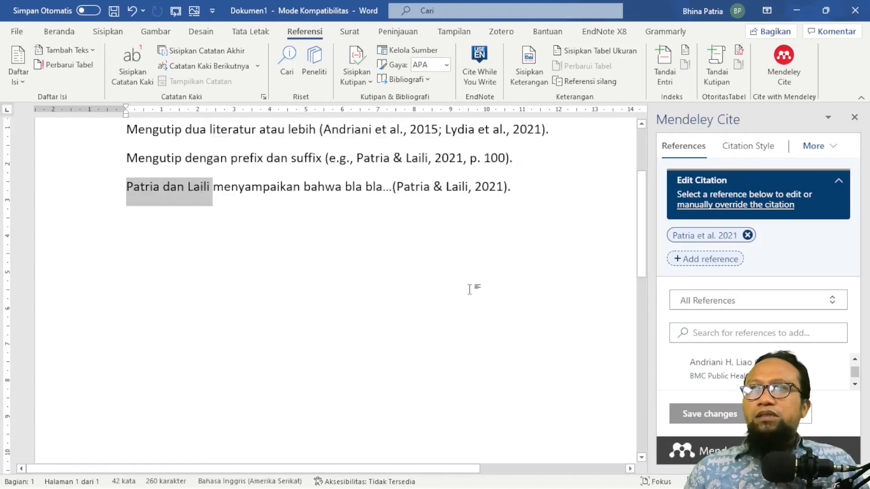
pyautogui.click(413, 196)
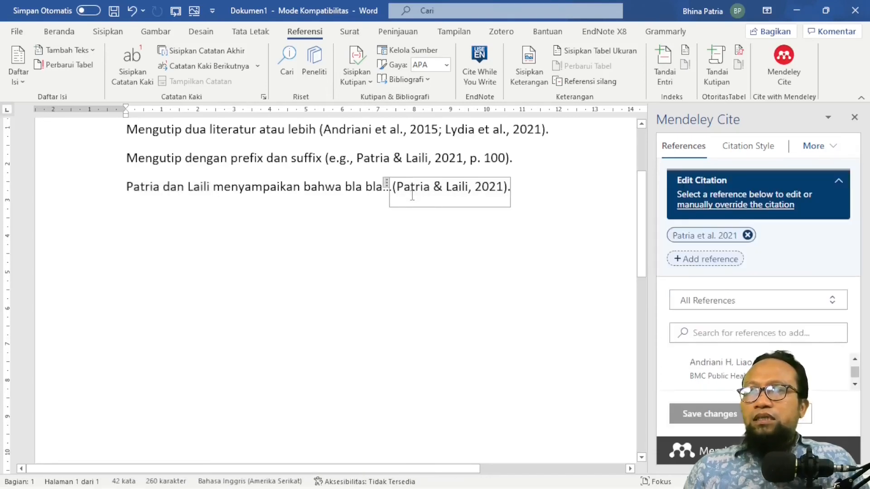
pyautogui.click(701, 236)
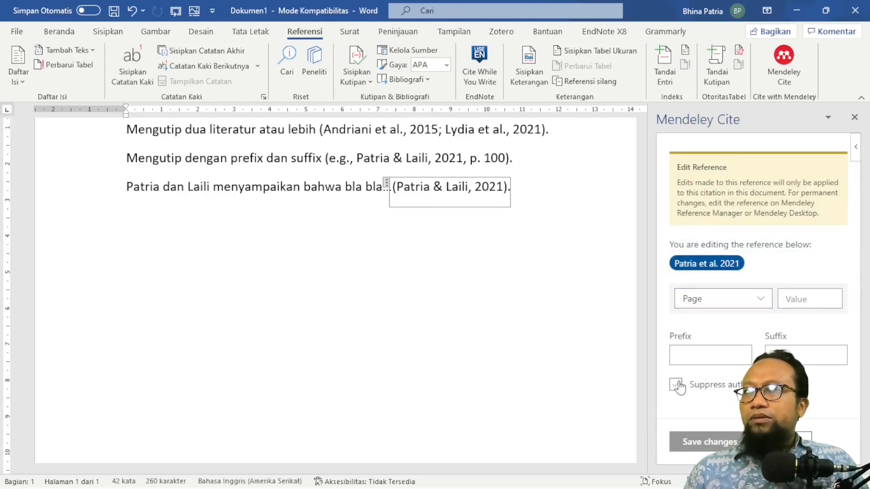
pyautogui.click(676, 385)
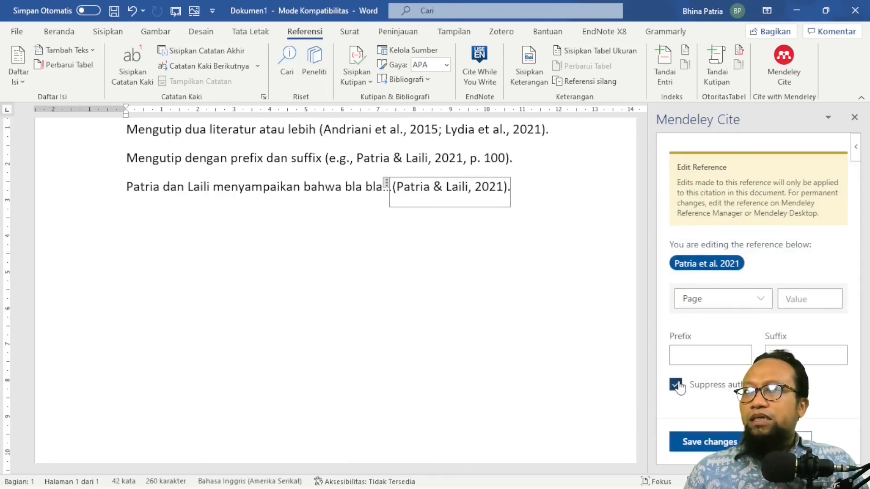
pyautogui.click(718, 440)
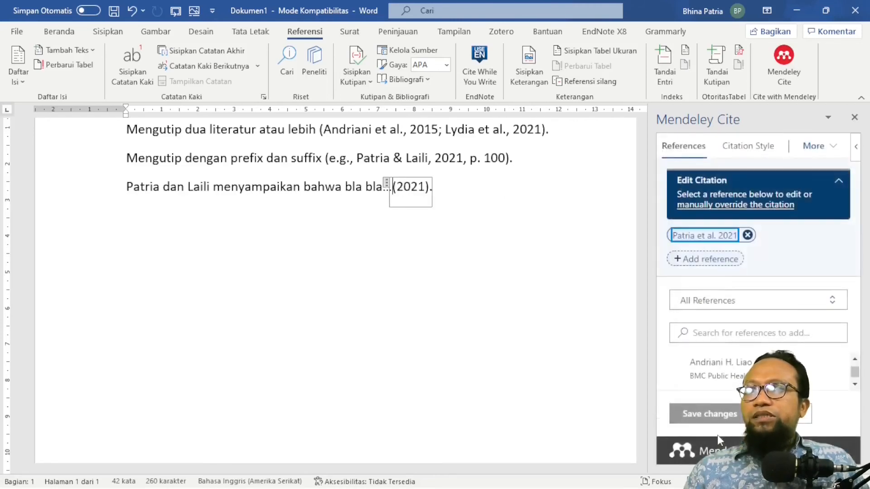
pyautogui.click(347, 186)
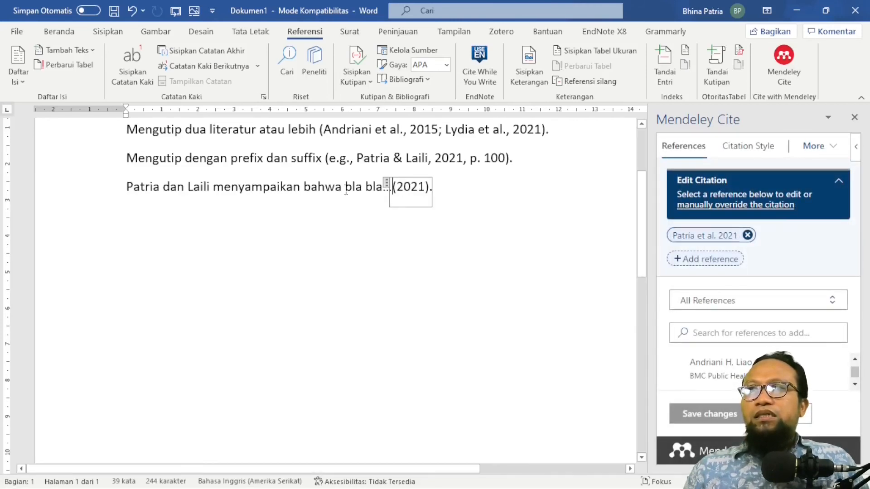
pyautogui.click(411, 187)
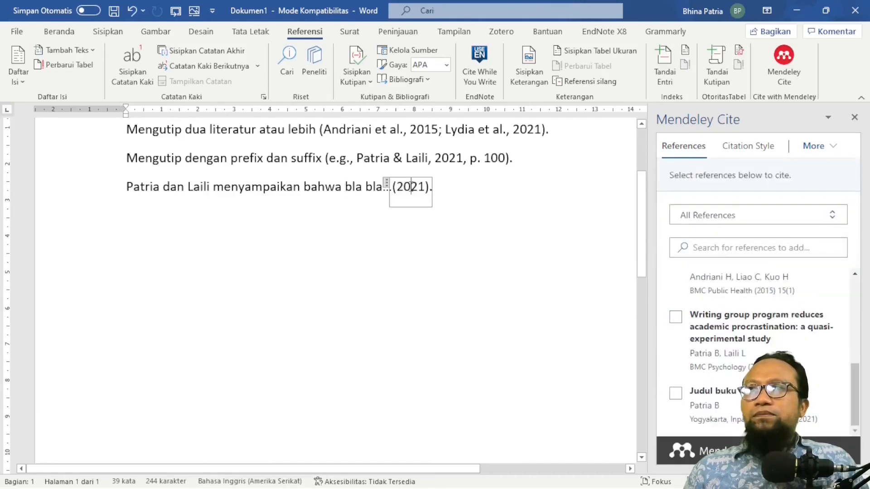
pyautogui.click(442, 223)
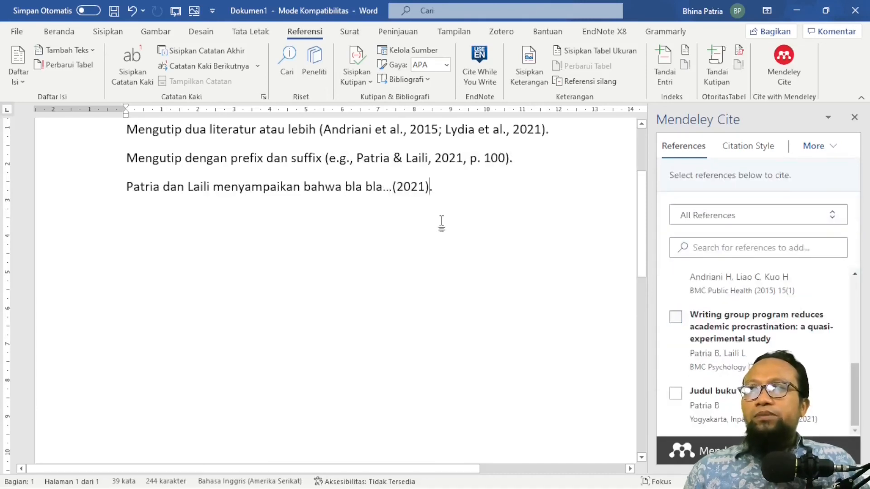
# Move the "(2021)" citation from the end of the author-led sentence to directly after the two authors' surnames, before "menyampaikan".
pyautogui.hotkey('shift', 'Left')
pyautogui.hotkey('shift', 'Left')
pyautogui.hotkey('shift', 'Left')
pyautogui.hotkey('shift', 'Left')
pyautogui.hotkey('shift', 'Left')
pyautogui.hotkey('shift', 'Left')
pyautogui.hotkey('shift', 'Left')
pyautogui.hotkey('ctrl', 'c')
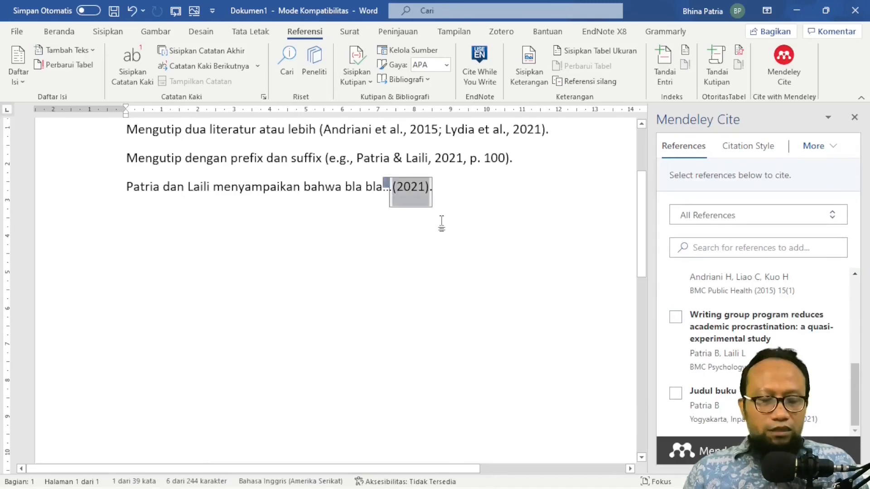
pyautogui.press('BackSpace')
pyautogui.click(211, 187)
pyautogui.hotkey('ctrl', 'v')
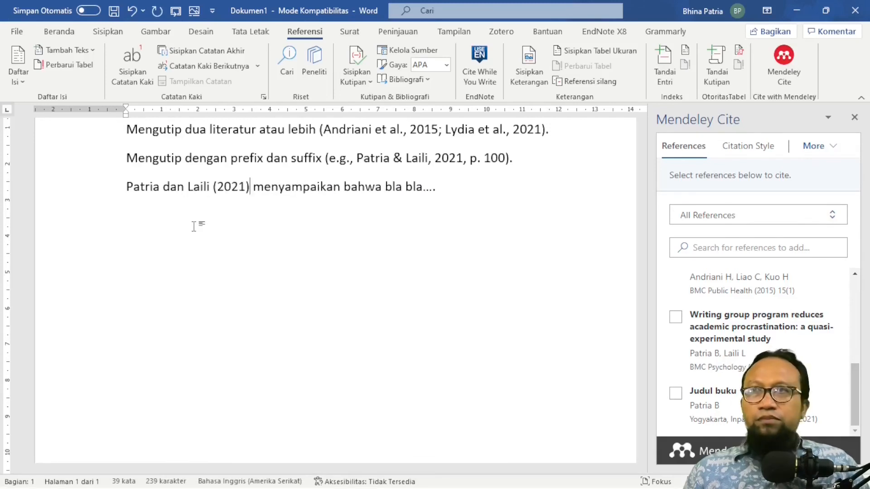
pyautogui.click(224, 186)
pyautogui.click(129, 186)
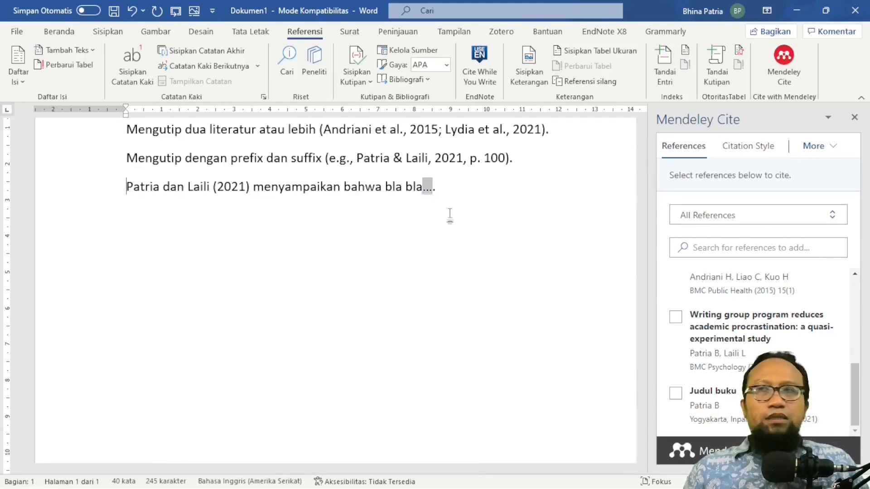
# Delete the extra space before "Mengutip satu literatur" at the start of the first sentence.
pyautogui.scroll(3, 360, 260)
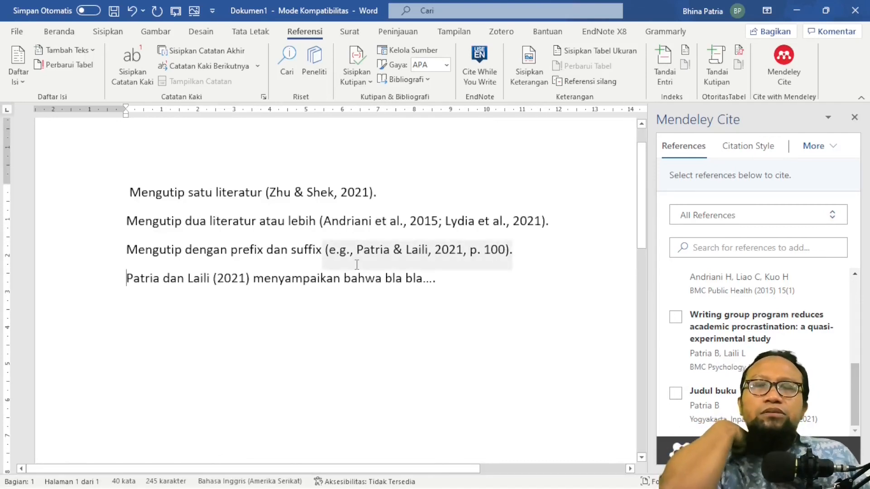
pyautogui.click(132, 194)
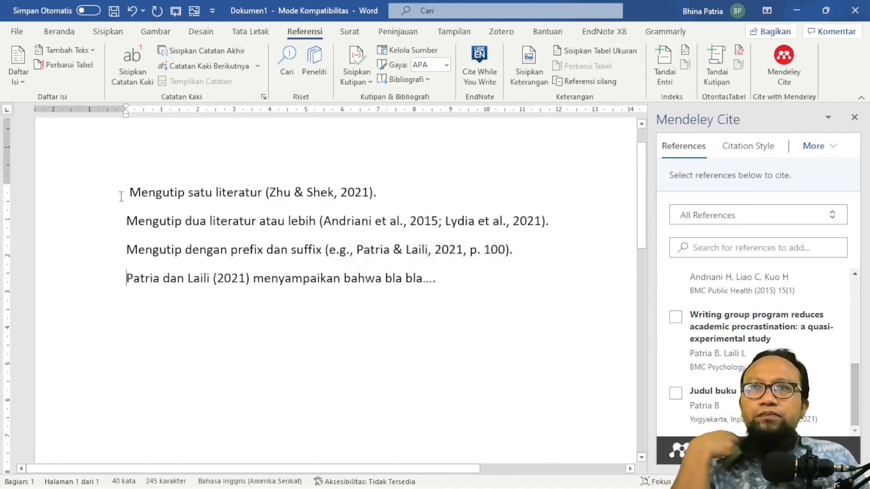
pyautogui.press('BackSpace')
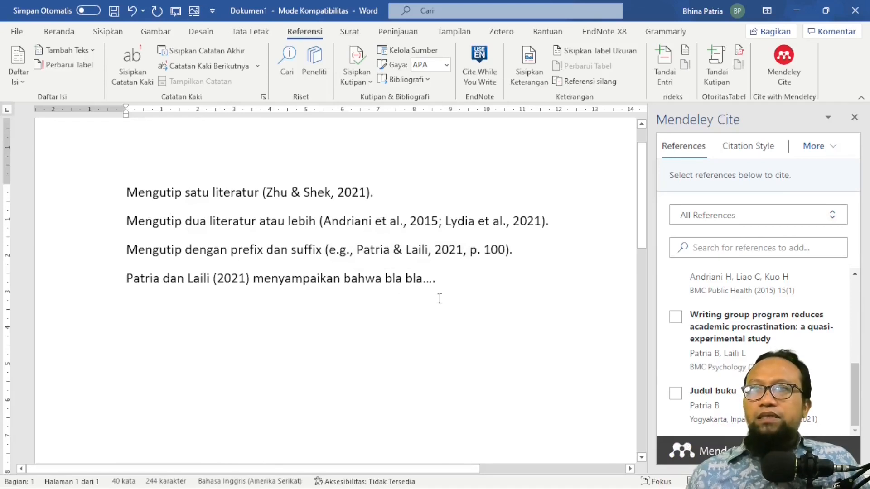